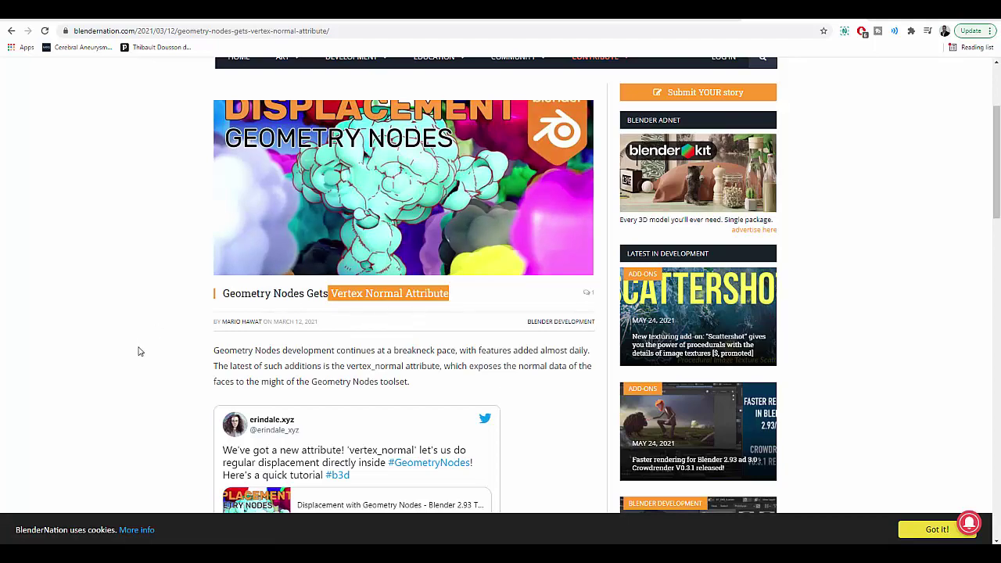
Finish reading the vertex normal article in Chrome, then switch to the Blender window.
{"action": "left_click", "coordinate": [138, 351]}
{"action": "scroll", "coordinate": [235, 348], "scroll_direction": "up", "scroll_amount": 2}
{"action": "scroll", "coordinate": [304, 341], "scroll_direction": "down", "scroll_amount": 6}
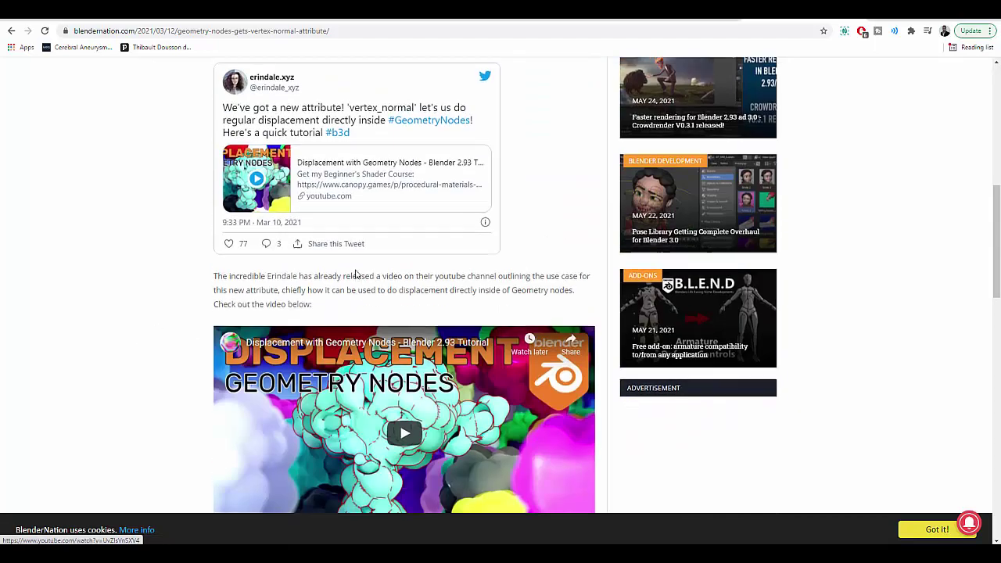
{"action": "scroll", "coordinate": [356, 274], "scroll_direction": "up", "scroll_amount": 4}
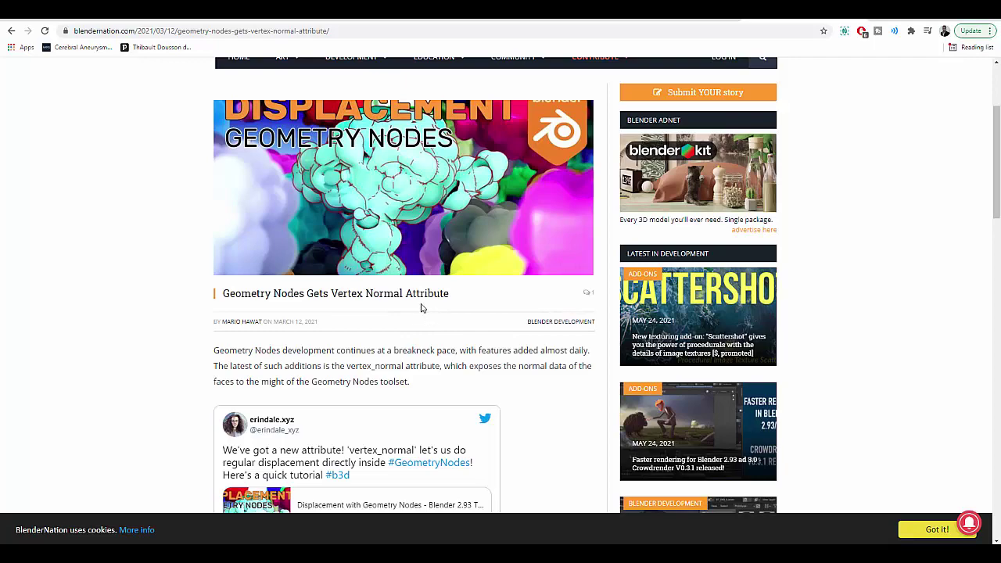
{"action": "scroll", "coordinate": [421, 307], "scroll_direction": "down", "scroll_amount": 4}
{"action": "scroll", "coordinate": [421, 308], "scroll_direction": "up", "scroll_amount": 4}
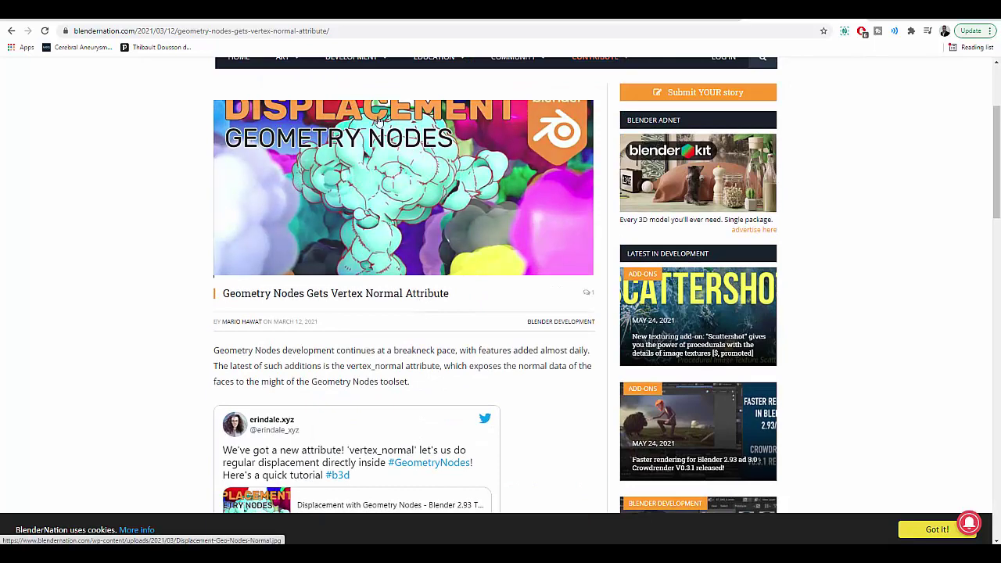
{"action": "scroll", "coordinate": [415, 260], "scroll_direction": "down", "scroll_amount": 3}
{"action": "scroll", "coordinate": [380, 261], "scroll_direction": "up", "scroll_amount": 3}
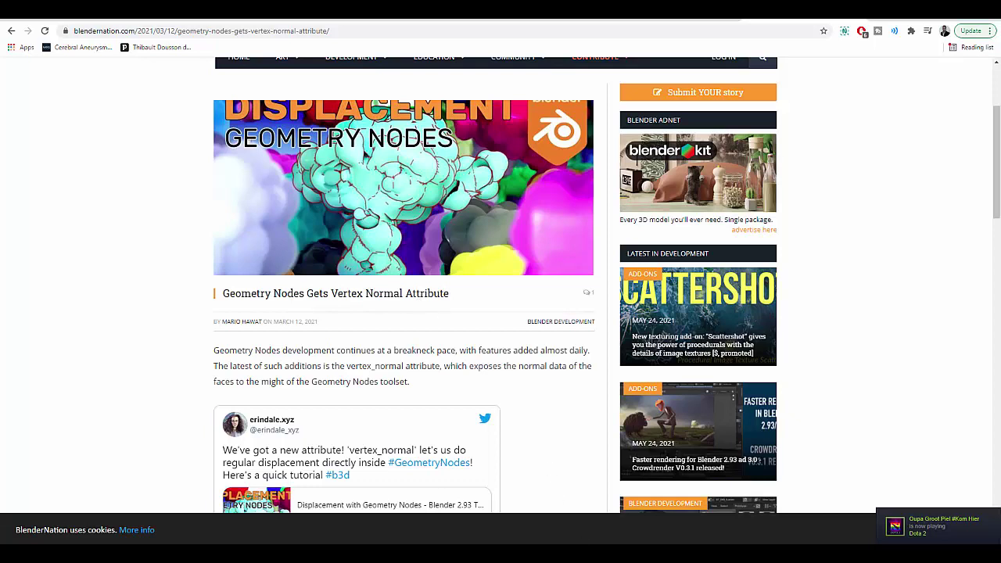
{"action": "left_click", "coordinate": [690, 487]}
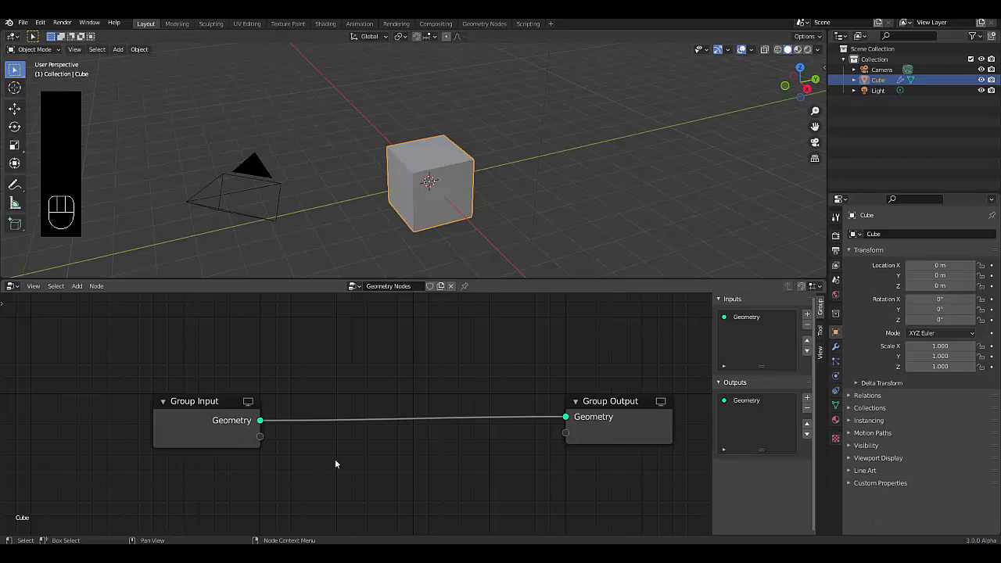
Add an Attribute Convert node and drop it onto the Group Input–Group Output link.
{"action": "scroll", "coordinate": [333, 460], "scroll_direction": "down", "scroll_amount": 3}
{"action": "scroll", "coordinate": [344, 450], "scroll_direction": "up", "scroll_amount": 2}
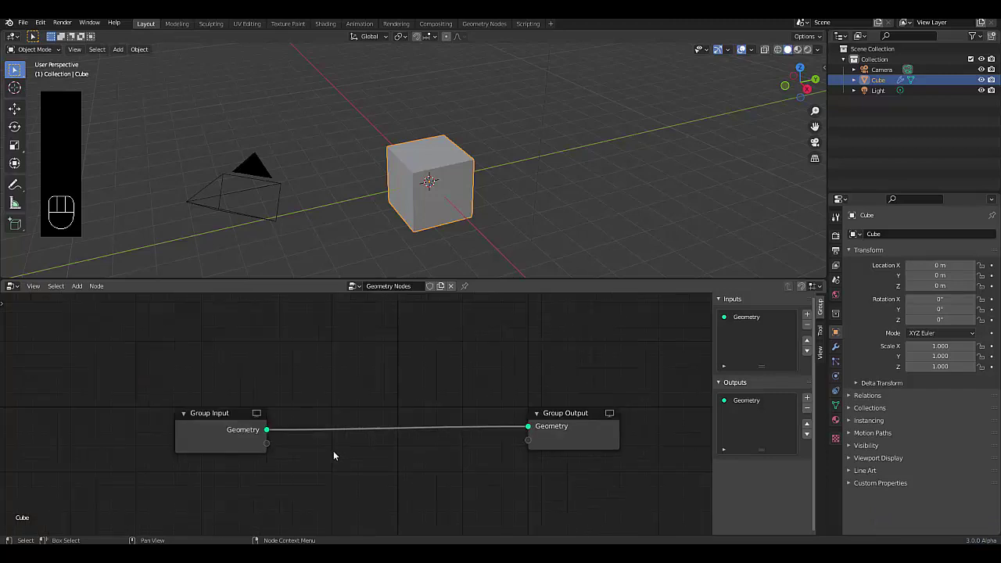
{"action": "key", "text": "shift+a"}
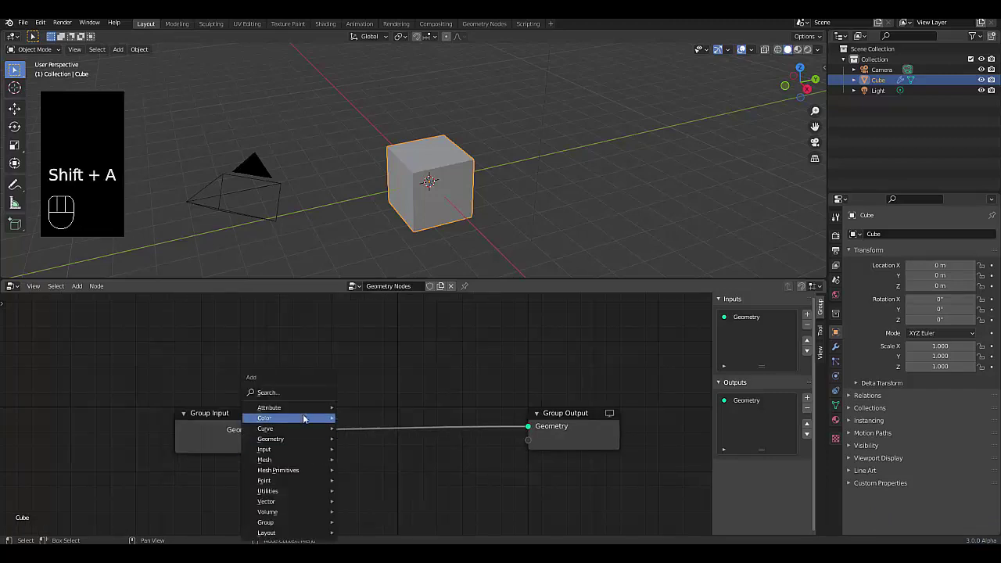
{"action": "mouse_move", "coordinate": [303, 407]}
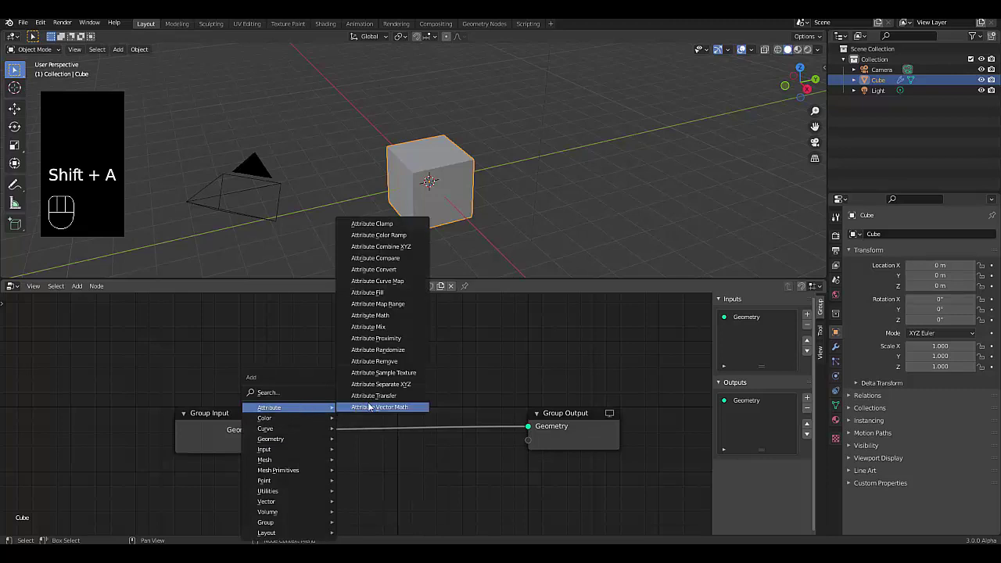
{"action": "key", "text": "Escape"}
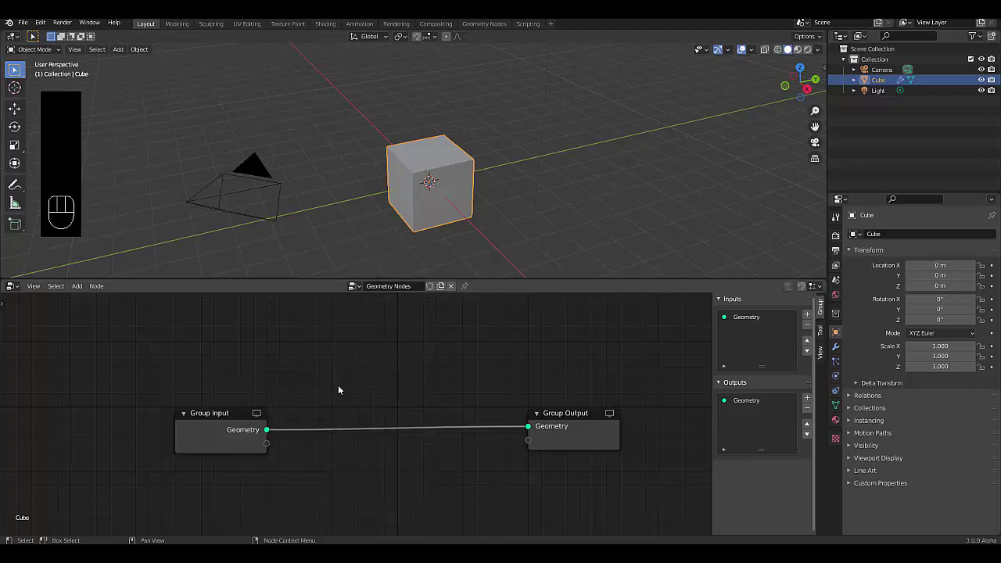
{"action": "key", "text": "shift+a"}
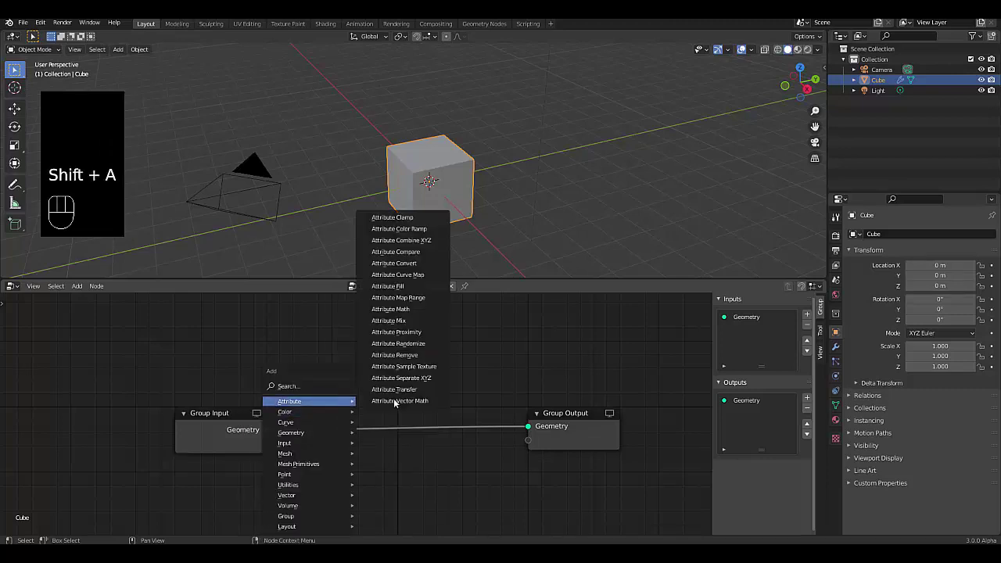
{"action": "left_click", "coordinate": [413, 264]}
{"action": "left_click", "coordinate": [334, 398]}
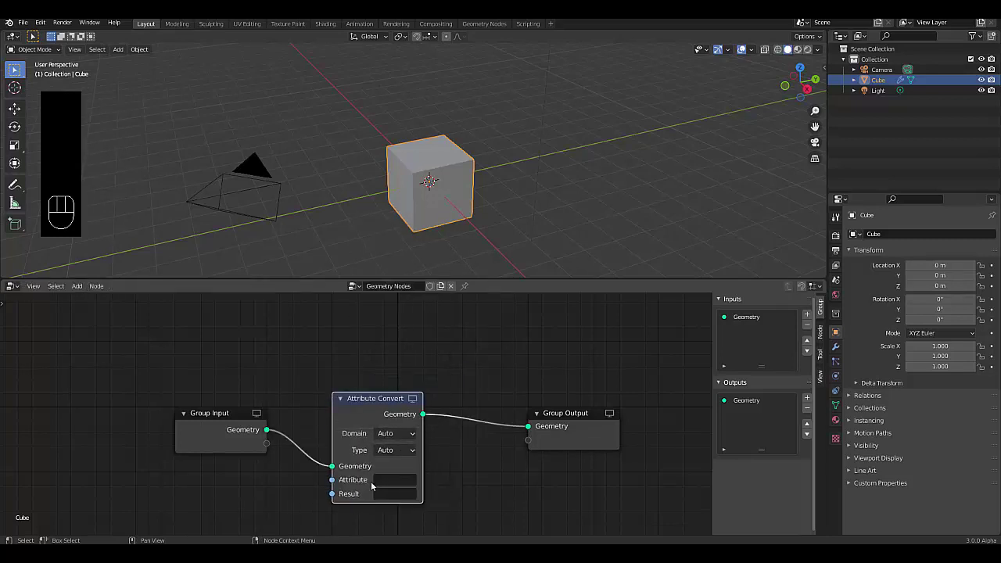
{"action": "scroll", "coordinate": [371, 486], "scroll_direction": "up", "scroll_amount": 3}
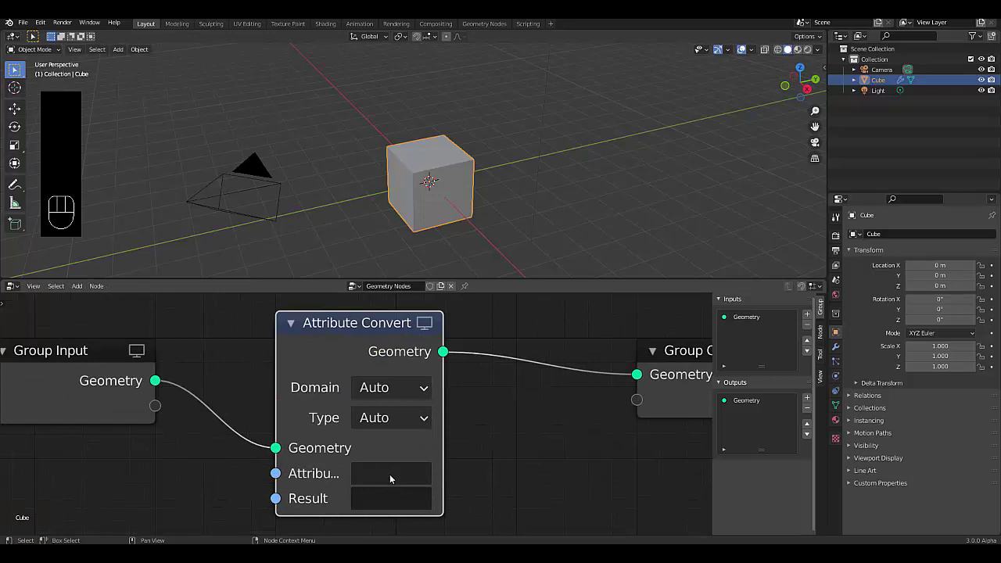
Set the Attribute Convert node's attribute to 'normal'.
{"action": "left_click", "coordinate": [389, 474]}
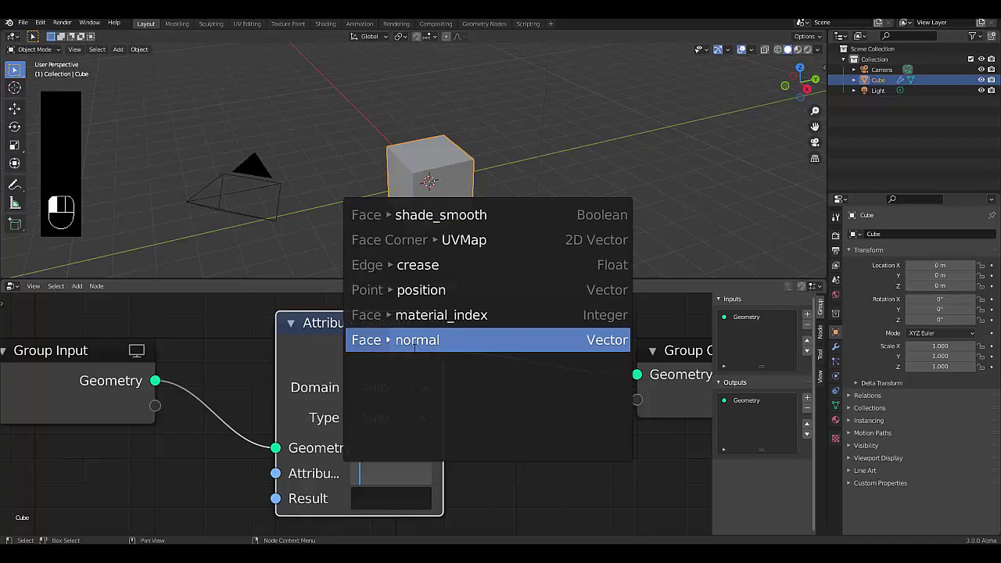
{"action": "left_click", "coordinate": [413, 339]}
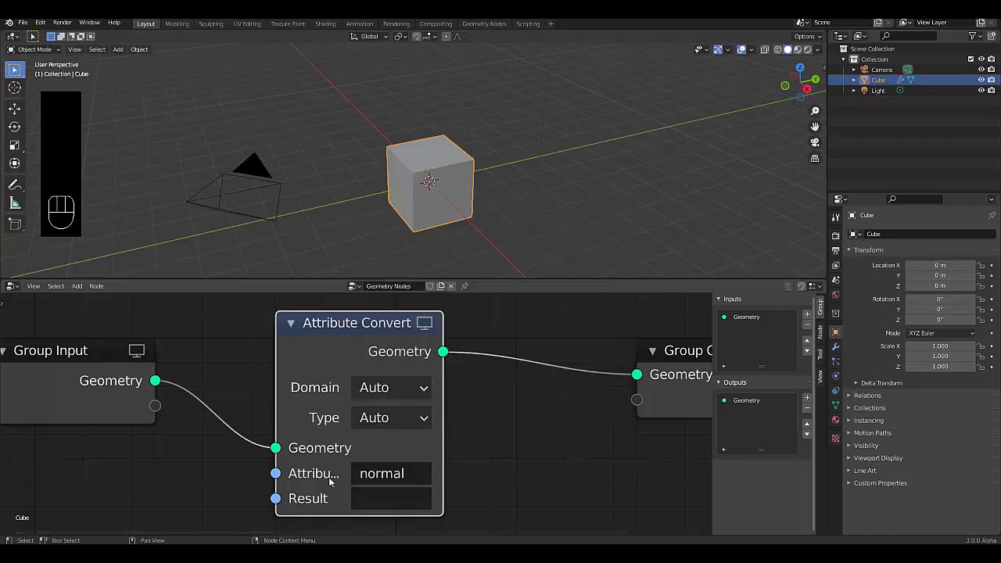
{"action": "scroll", "coordinate": [328, 474], "scroll_direction": "down", "scroll_amount": 3}
{"action": "scroll", "coordinate": [359, 488], "scroll_direction": "up", "scroll_amount": 2}
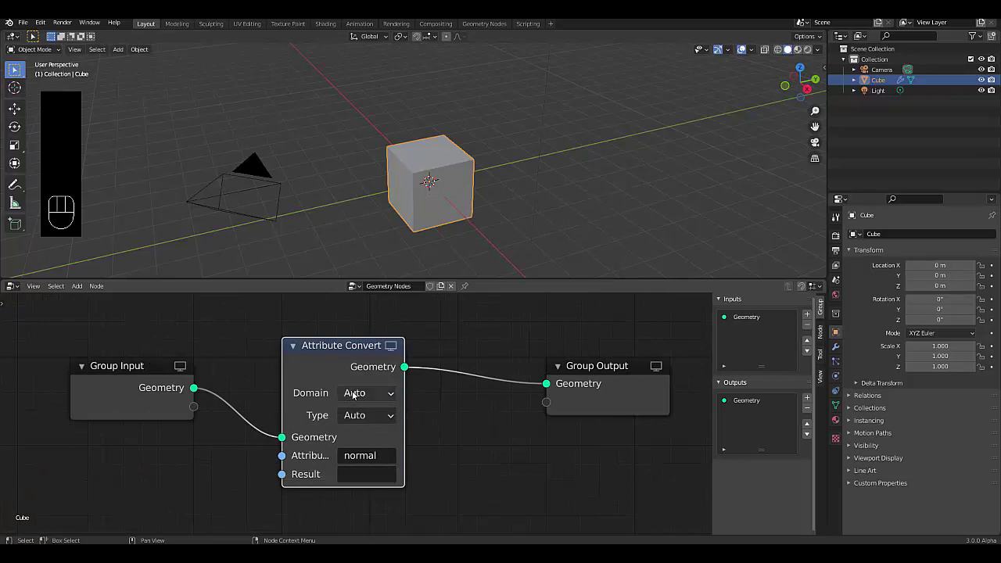
Set the Attribute Convert node's Domain to Point and Type to Vector.
{"action": "left_click", "coordinate": [353, 394]}
{"action": "left_click", "coordinate": [366, 355]}
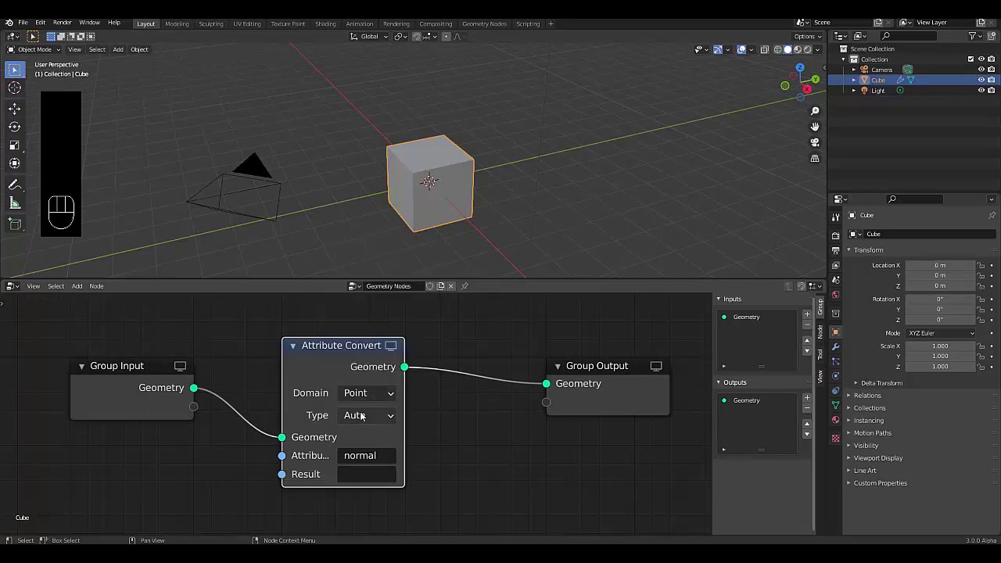
{"action": "left_click", "coordinate": [361, 416]}
{"action": "left_click", "coordinate": [361, 337]}
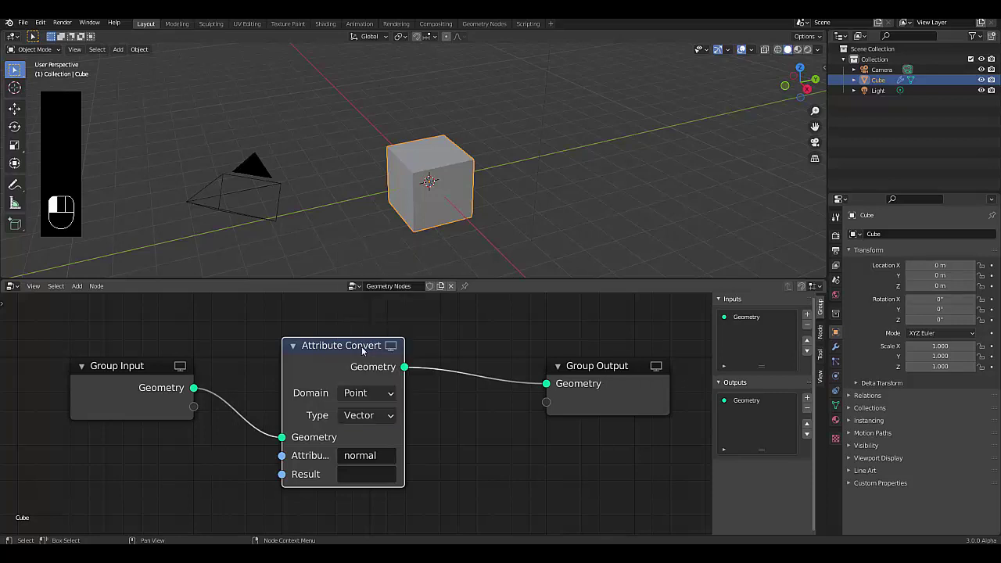
{"action": "scroll", "coordinate": [334, 436], "scroll_direction": "up", "scroll_amount": 2}
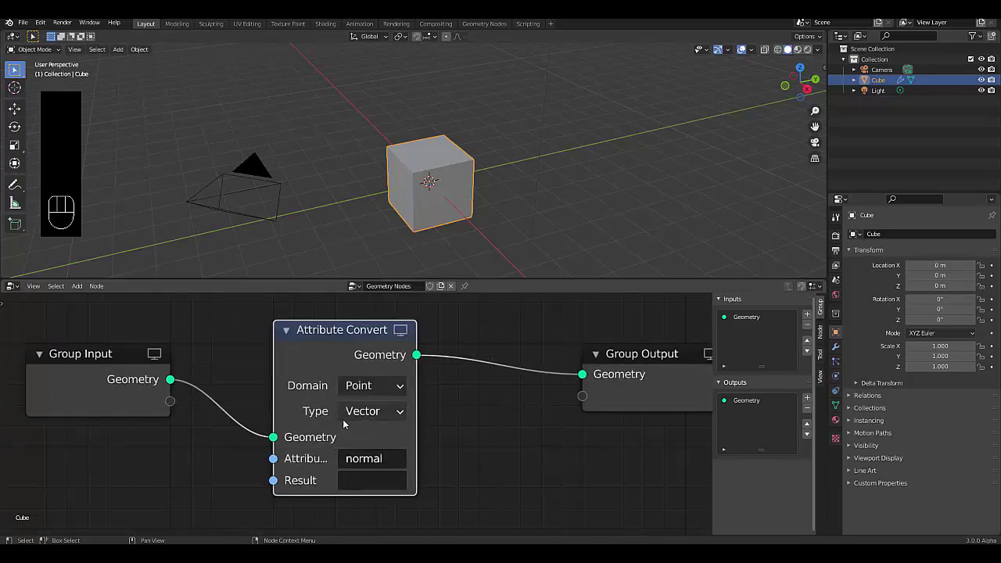
{"action": "scroll", "coordinate": [343, 424], "scroll_direction": "down", "scroll_amount": 3}
{"action": "scroll", "coordinate": [328, 400], "scroll_direction": "up", "scroll_amount": 2}
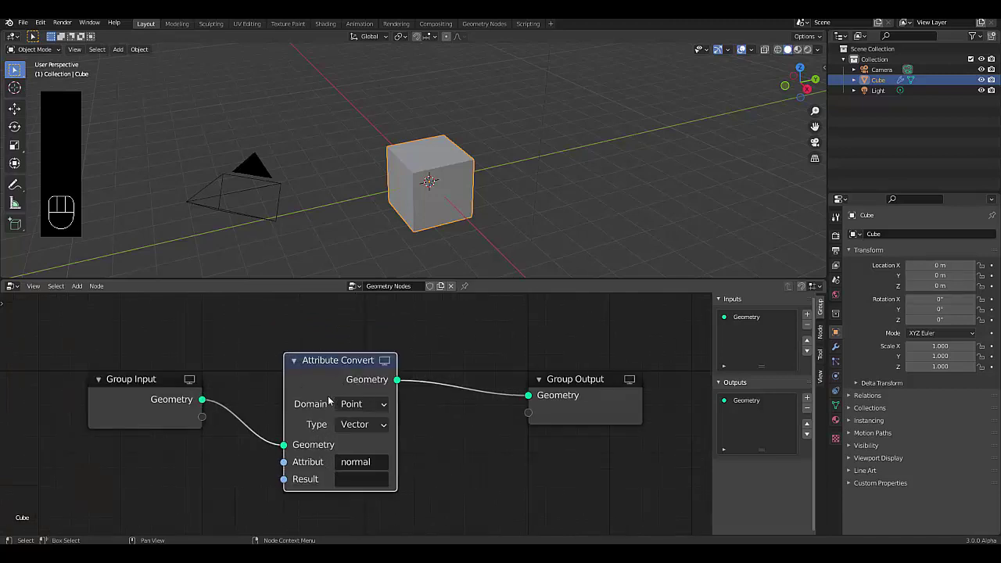
{"action": "scroll", "coordinate": [328, 417], "scroll_direction": "down", "scroll_amount": 1}
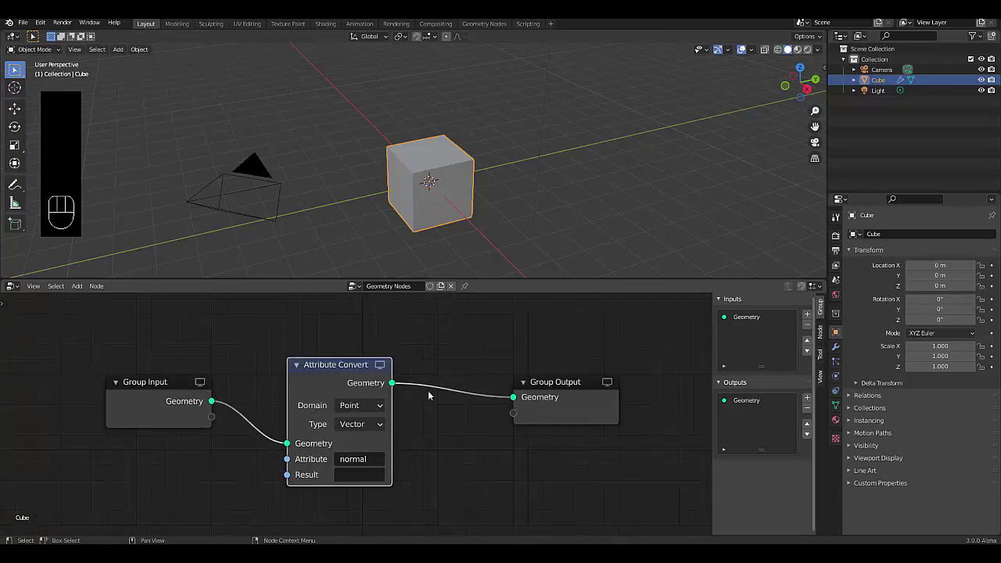
Insert an Attribute Vector Math node into the link after Attribute Convert and raise it slightly.
{"action": "key", "text": "shift+a"}
{"action": "mouse_move", "coordinate": [421, 409]}
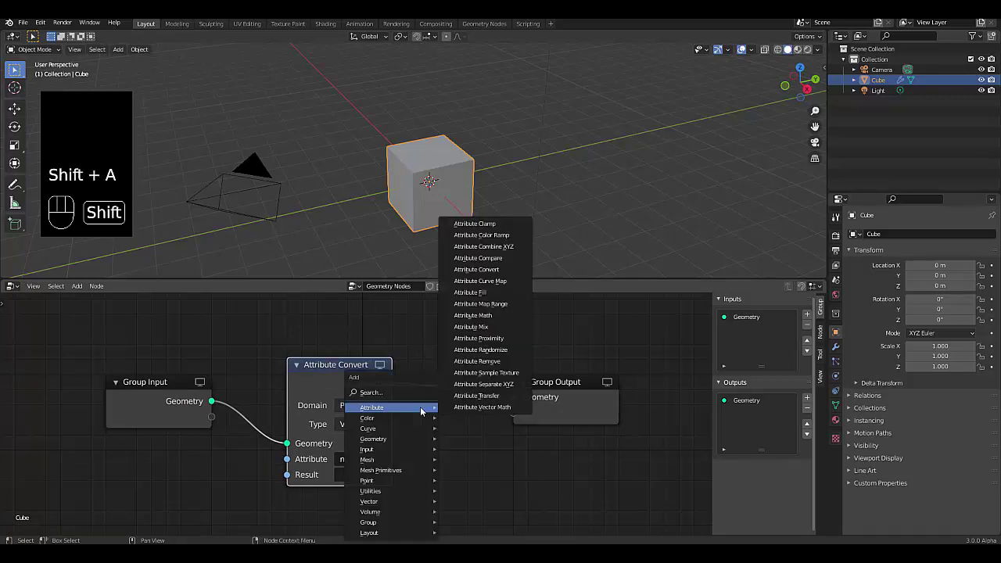
{"action": "left_click", "coordinate": [470, 407]}
{"action": "left_click", "coordinate": [415, 362]}
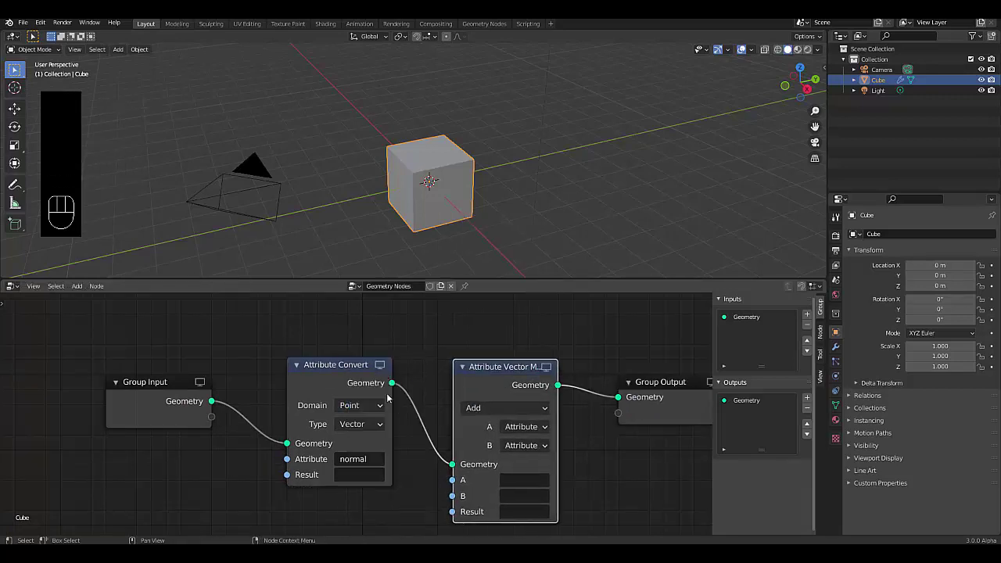
{"action": "scroll", "coordinate": [470, 466], "scroll_direction": "down", "scroll_amount": 1}
{"action": "scroll", "coordinate": [480, 370], "scroll_direction": "up", "scroll_amount": 2}
{"action": "key", "text": "g"}
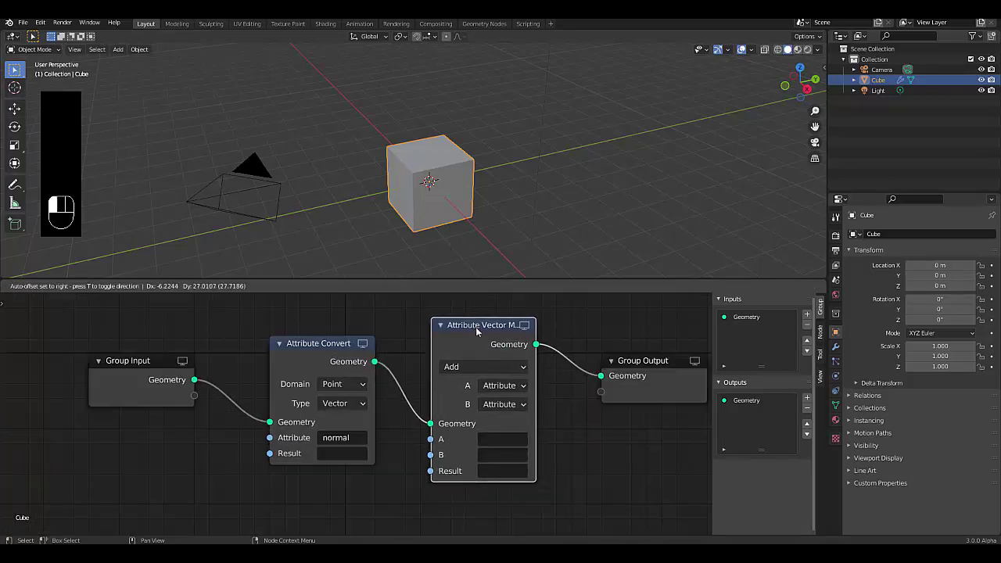
{"action": "left_click", "coordinate": [479, 329]}
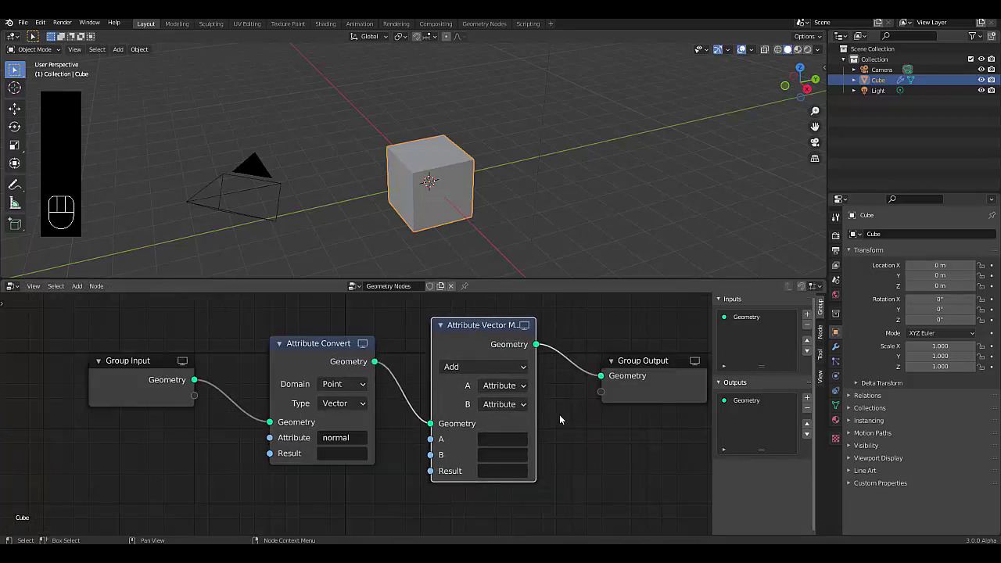
Set the vector math operation to Normalize, keeping input A as Attribute.
{"action": "left_click", "coordinate": [494, 369]}
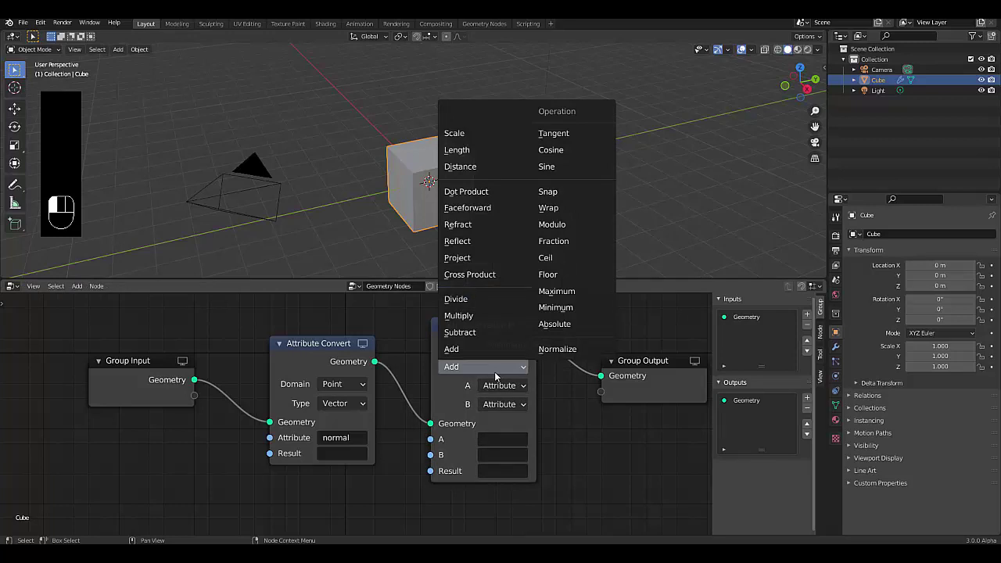
{"action": "left_click", "coordinate": [546, 354]}
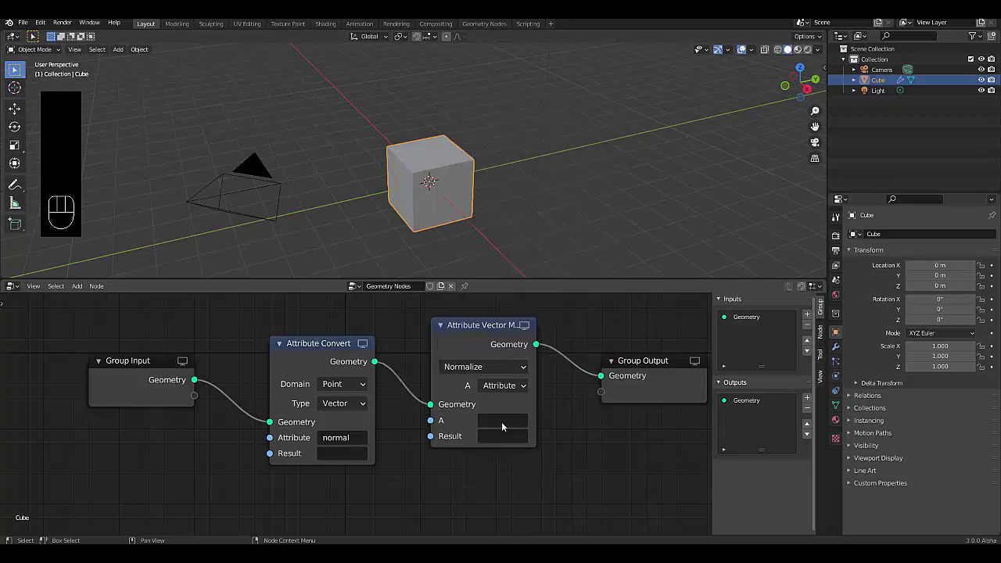
{"action": "scroll", "coordinate": [507, 421], "scroll_direction": "up", "scroll_amount": 2}
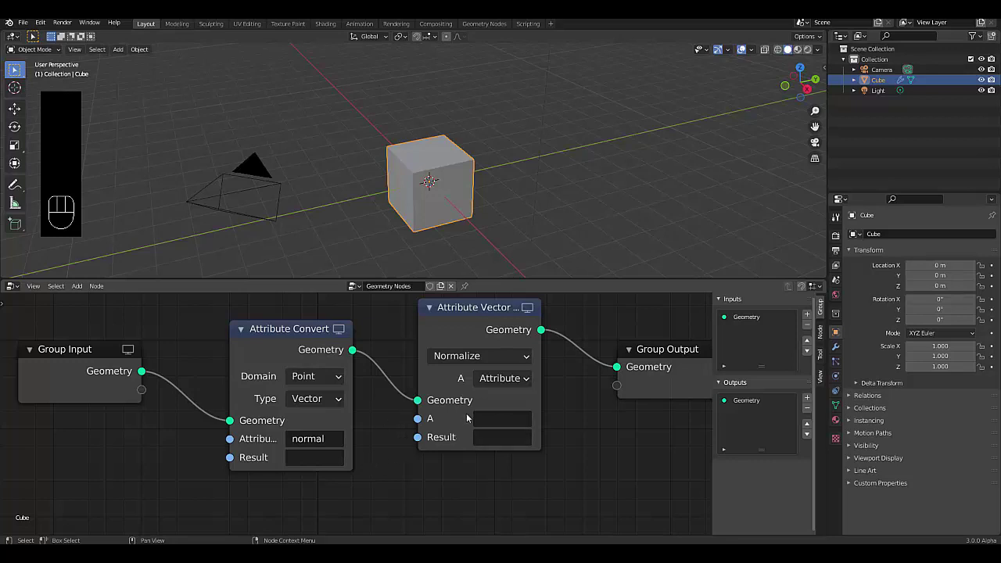
{"action": "left_click", "coordinate": [480, 378]}
{"action": "left_click", "coordinate": [484, 389]}
{"action": "scroll", "coordinate": [484, 389], "scroll_direction": "down", "scroll_amount": 3}
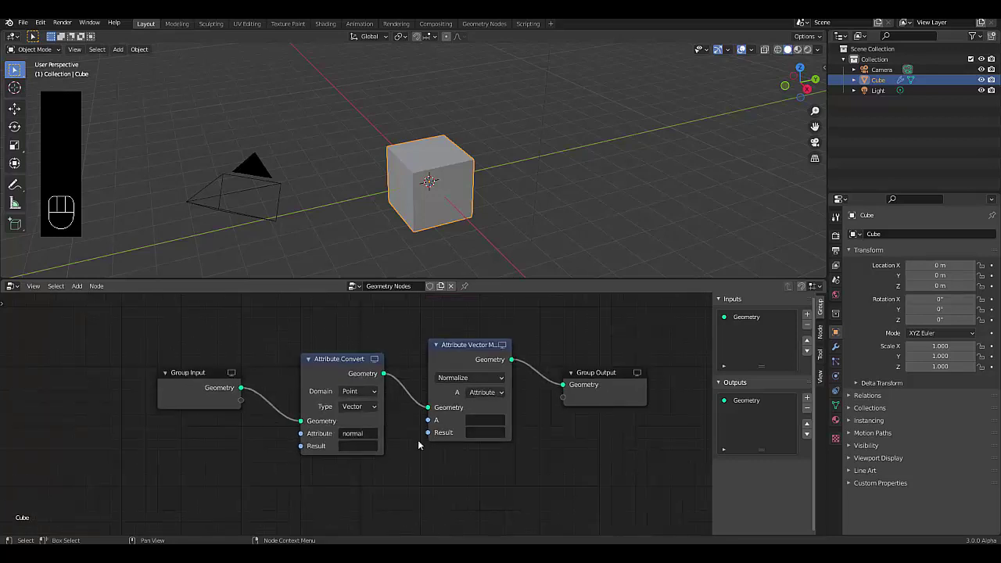
{"action": "scroll", "coordinate": [395, 446], "scroll_direction": "up", "scroll_amount": 3}
Add a String input node below Attribute Convert.
{"action": "scroll", "coordinate": [276, 491], "scroll_direction": "down", "scroll_amount": 3}
{"action": "scroll", "coordinate": [331, 481], "scroll_direction": "up", "scroll_amount": 4}
{"action": "key", "text": "shift+a"}
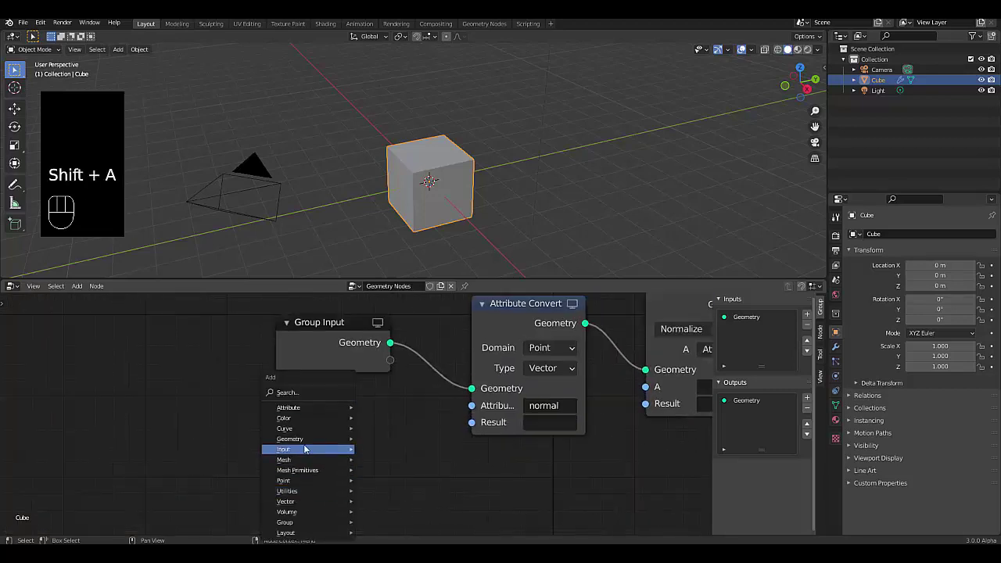
{"action": "mouse_move", "coordinate": [313, 449]}
{"action": "left_click", "coordinate": [379, 494]}
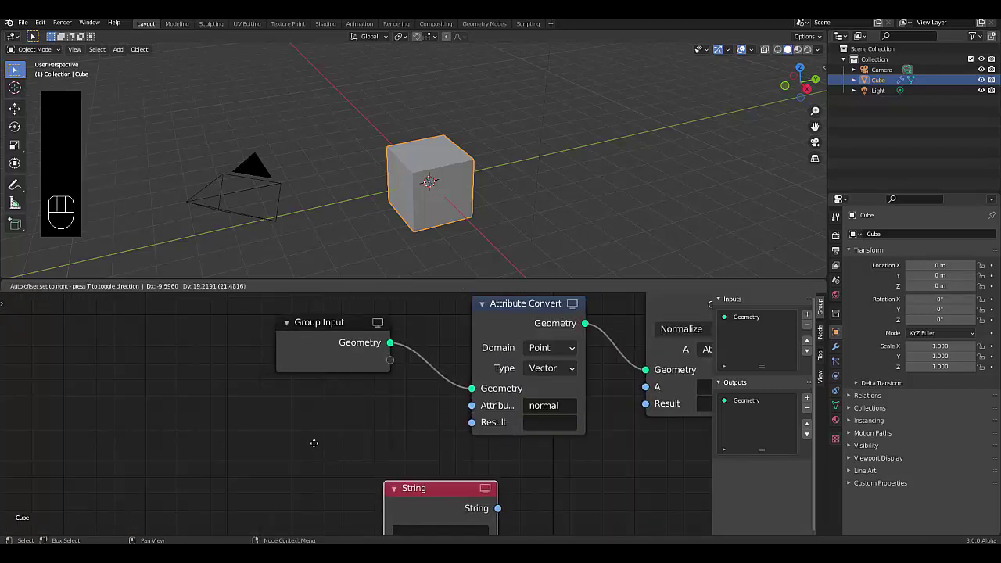
{"action": "left_click", "coordinate": [295, 462]}
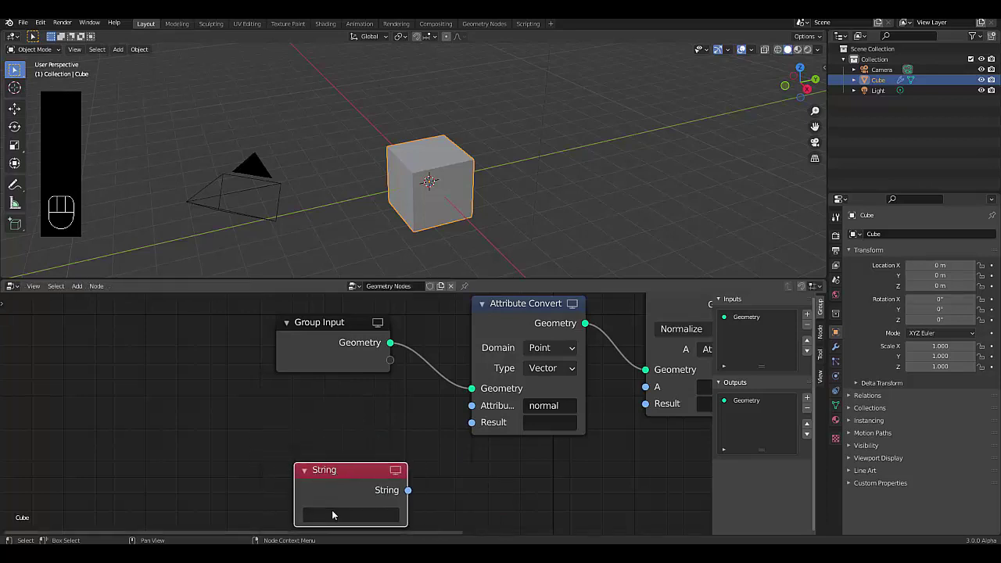
Enter 'Vector_Normal_Attribute' as the String node's text.
{"action": "left_click", "coordinate": [335, 510]}
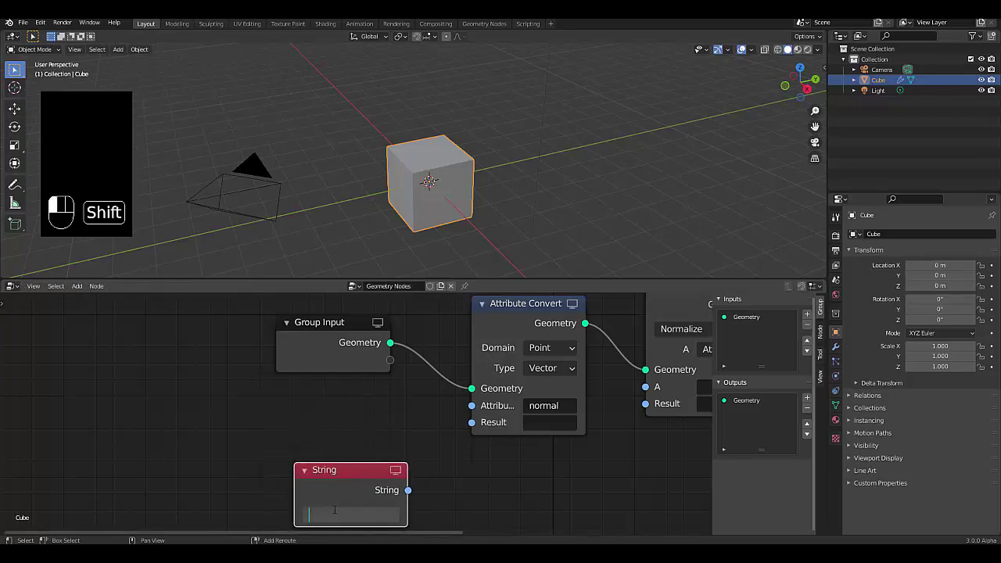
{"action": "type", "text": "Vector"}
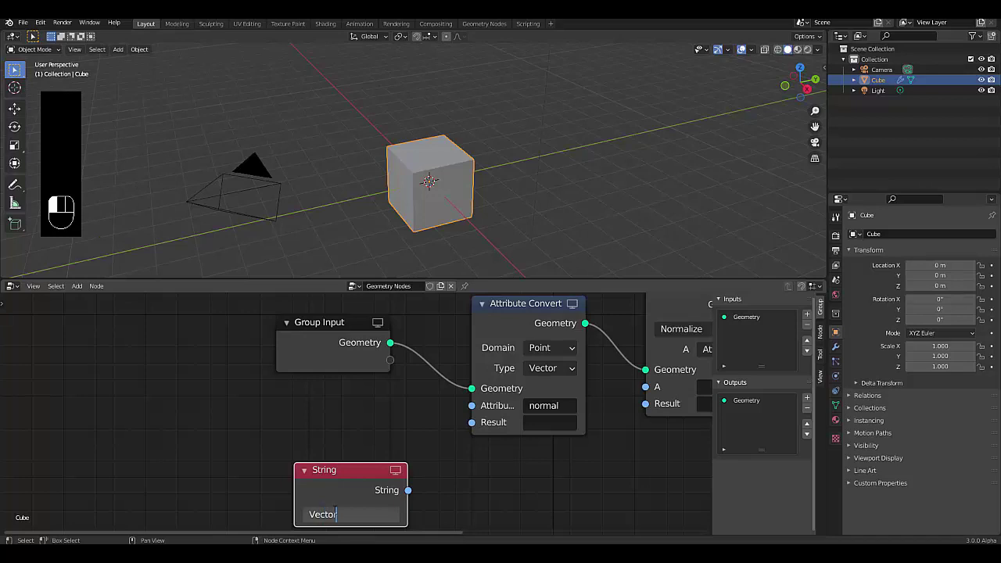
{"action": "key", "text": "shift"}
{"action": "type", "text": "_Normal_"}
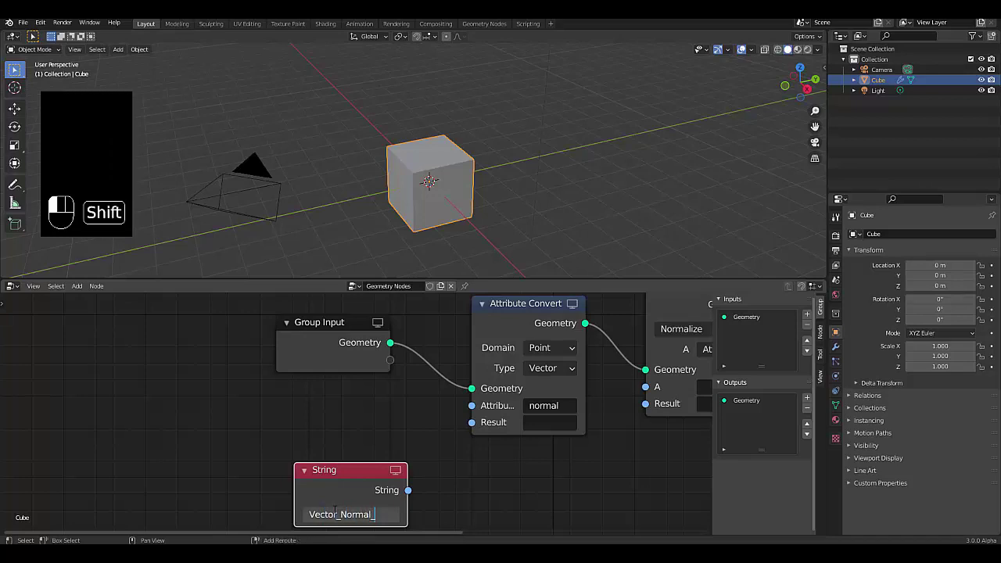
{"action": "type", "text": "At"}
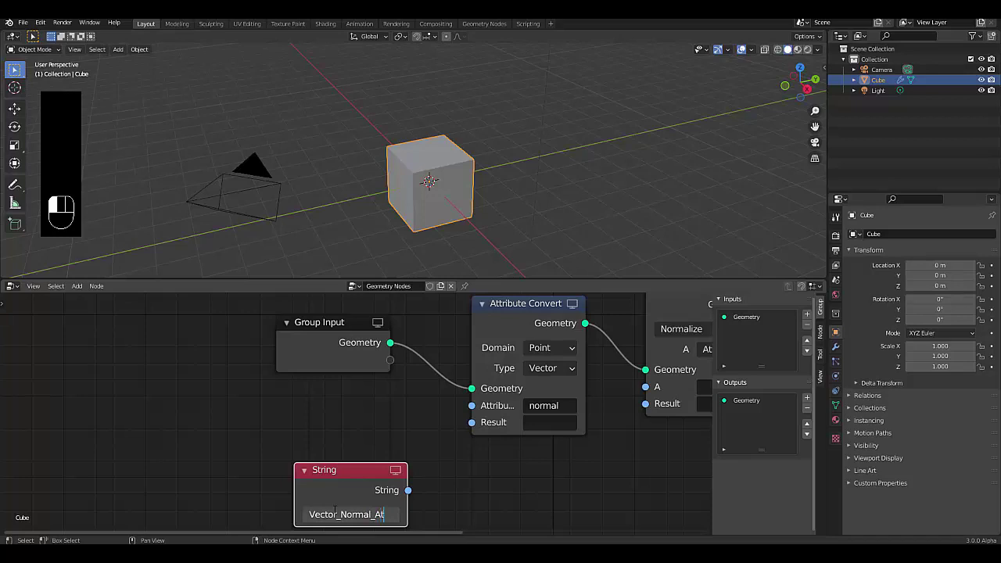
{"action": "type", "text": "tribute"}
{"action": "key", "text": "Return"}
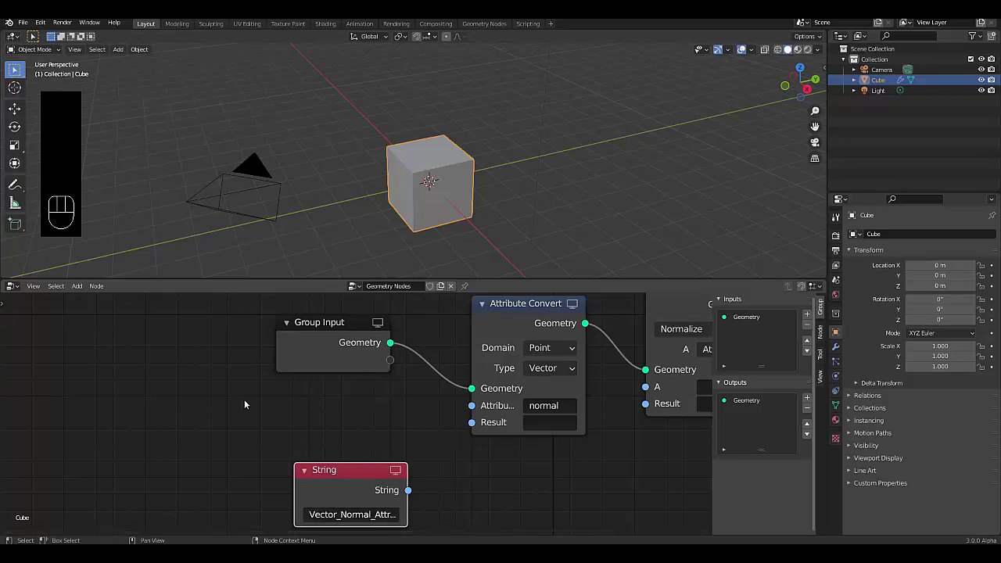
Link the String output to Attribute Convert's Result and to the vector math node's A and Result.
{"action": "scroll", "coordinate": [244, 399], "scroll_direction": "down", "scroll_amount": 3}
{"action": "scroll", "coordinate": [397, 429], "scroll_direction": "up", "scroll_amount": 3}
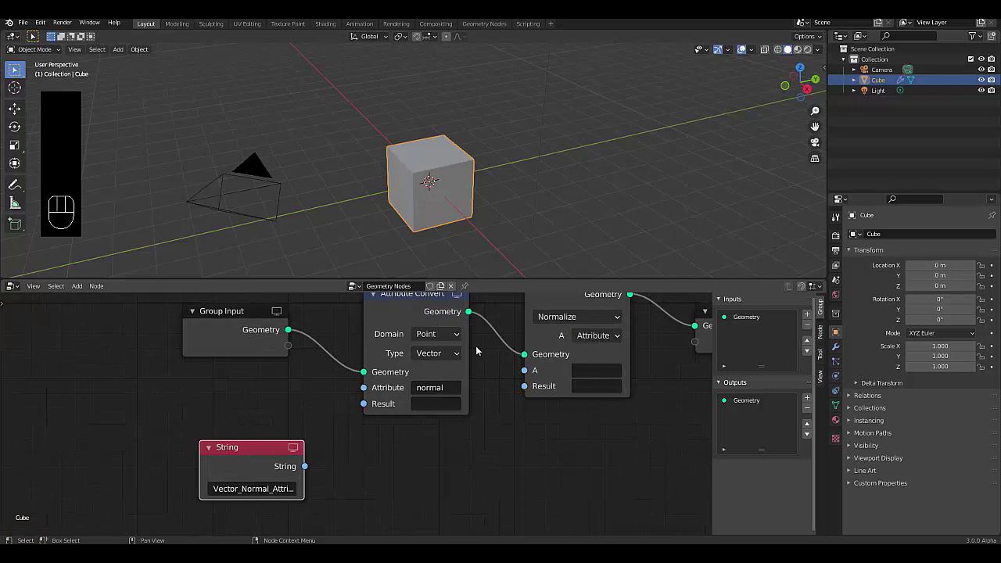
{"action": "scroll", "coordinate": [475, 346], "scroll_direction": "up", "scroll_amount": 1}
{"action": "scroll", "coordinate": [454, 368], "scroll_direction": "down", "scroll_amount": 2}
{"action": "scroll", "coordinate": [430, 389], "scroll_direction": "up", "scroll_amount": 1}
{"action": "scroll", "coordinate": [429, 389], "scroll_direction": "up", "scroll_amount": 1}
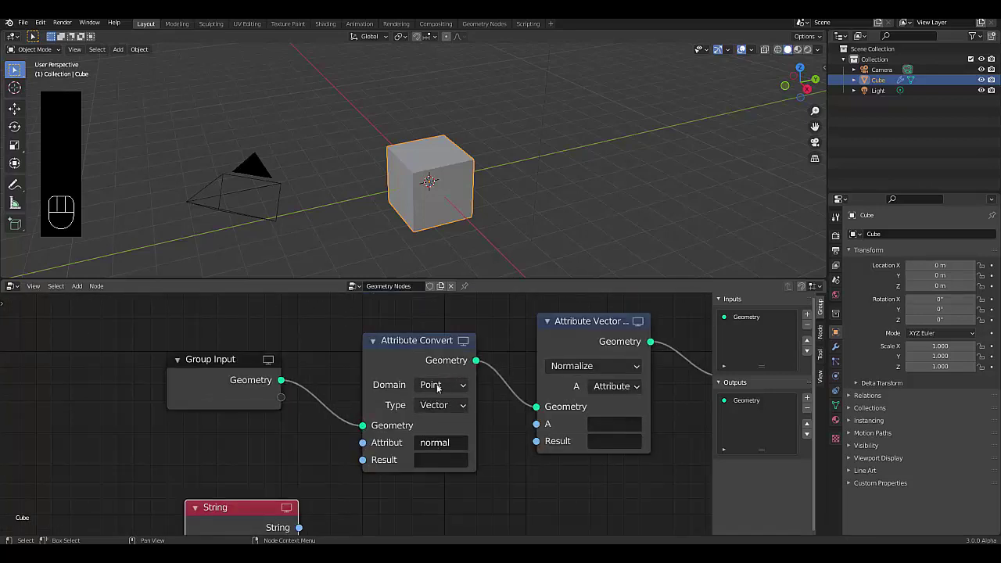
{"action": "scroll", "coordinate": [288, 470], "scroll_direction": "down", "scroll_amount": 2}
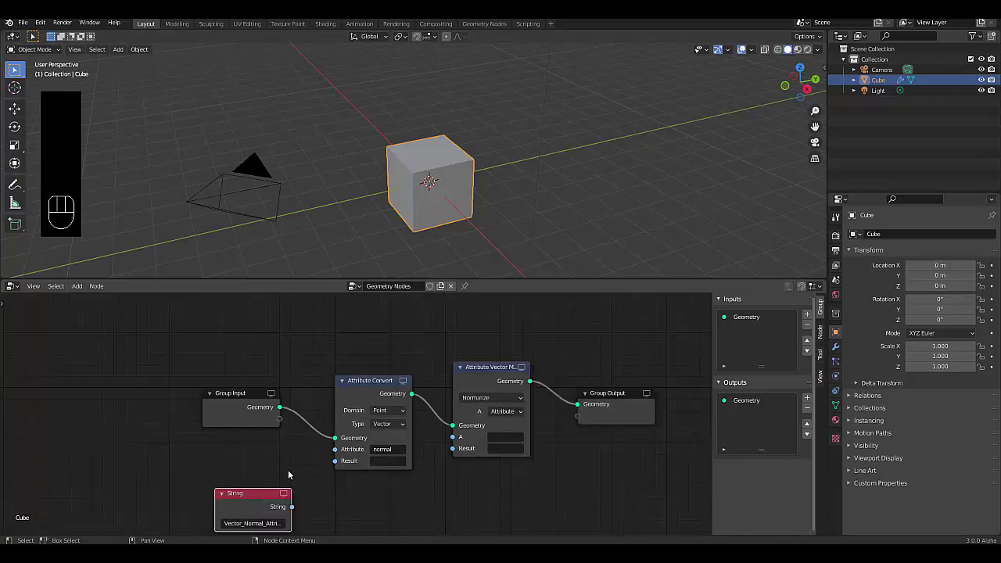
{"action": "scroll", "coordinate": [291, 507], "scroll_direction": "up", "scroll_amount": 1}
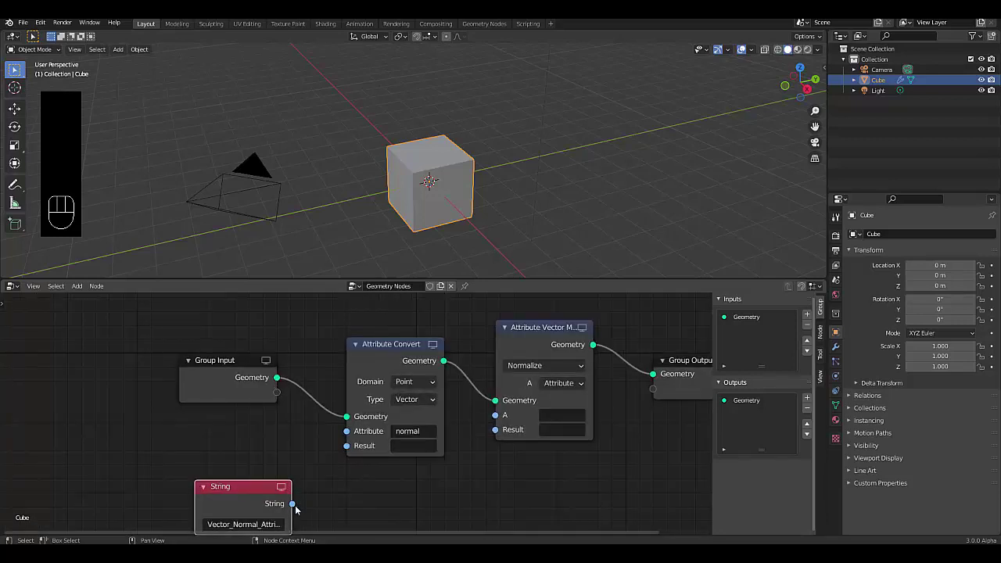
{"action": "left_click_drag", "start_coordinate": [293, 503], "coordinate": [346, 446]}
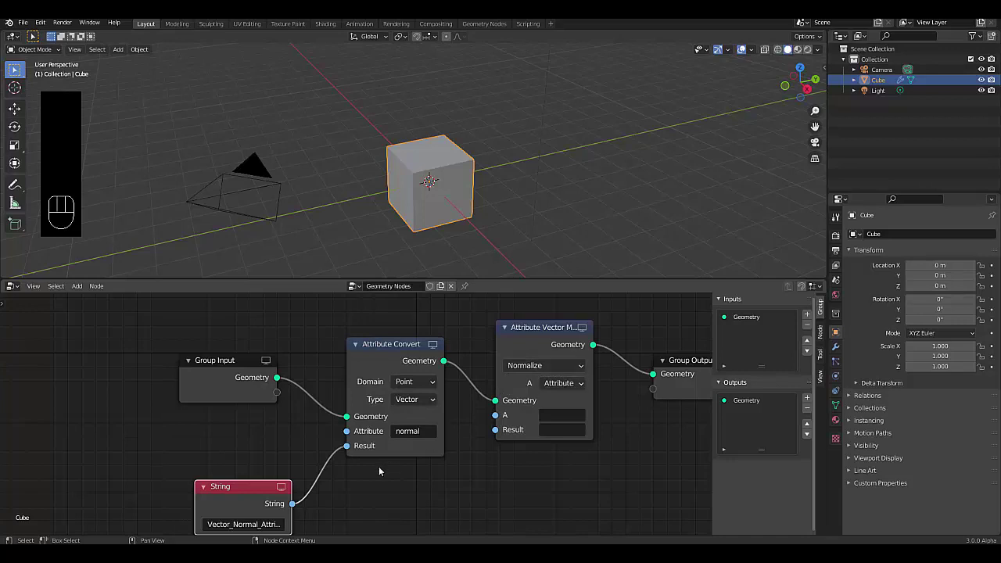
{"action": "left_click_drag", "start_coordinate": [292, 503], "coordinate": [495, 414]}
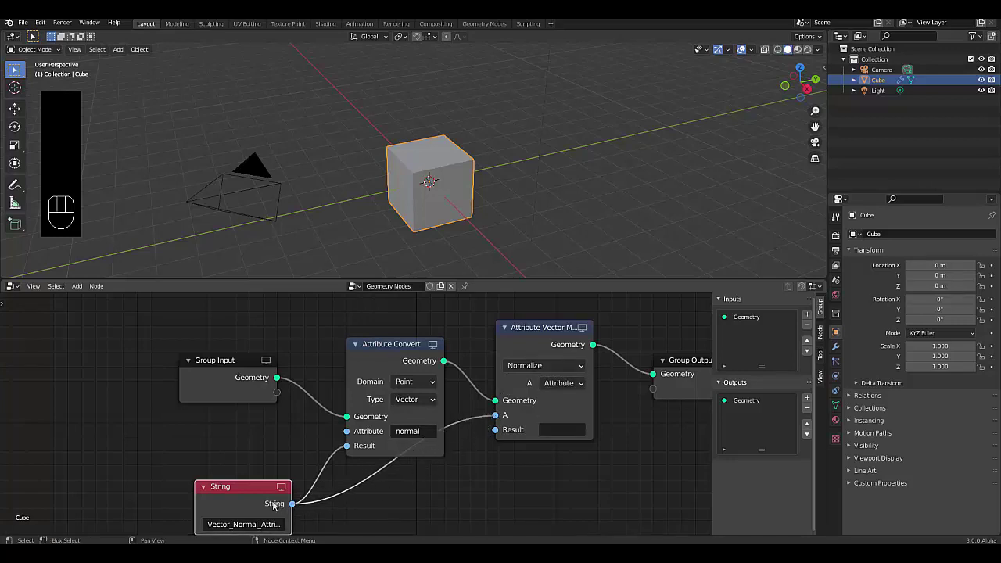
{"action": "left_click_drag", "start_coordinate": [292, 503], "coordinate": [497, 430]}
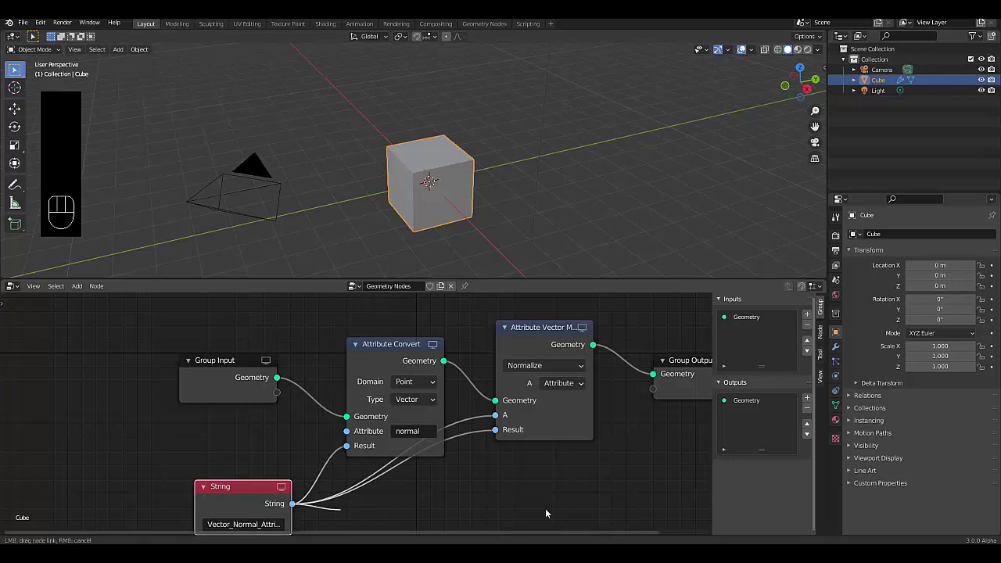
Nudge the String node right and box-select all the nodes for grouping.
{"action": "left_click_drag", "start_coordinate": [293, 504], "coordinate": [432, 480]}
{"action": "scroll", "coordinate": [355, 463], "scroll_direction": "down", "scroll_amount": 2}
{"action": "left_click_drag", "start_coordinate": [247, 480], "coordinate": [292, 476]}
{"action": "left_click_drag", "start_coordinate": [316, 353], "coordinate": [508, 504]}
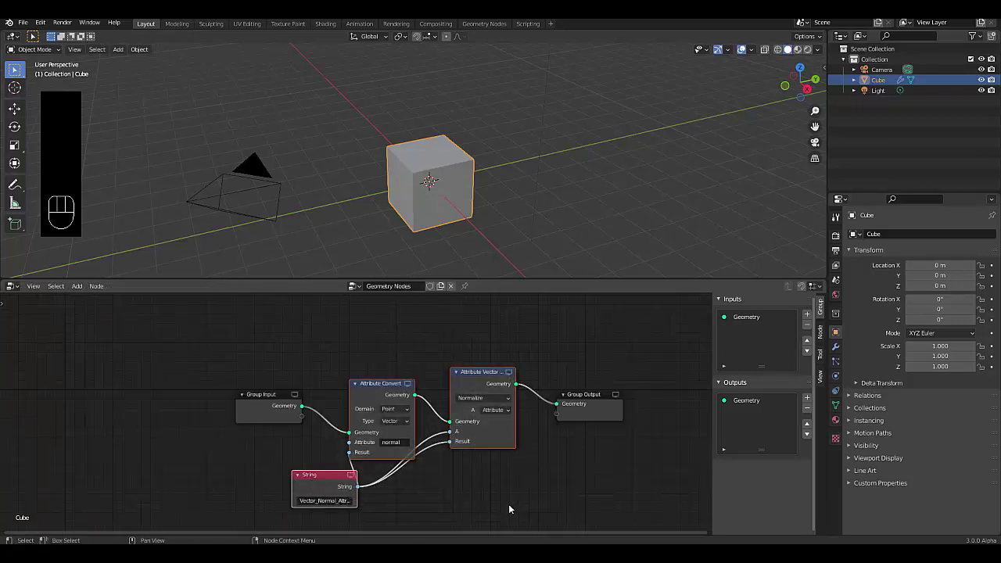
Group the nodes, name the tree 'Vector Normal Attribute Node', and expose String as a group output.
{"action": "key", "text": "ctrl+g"}
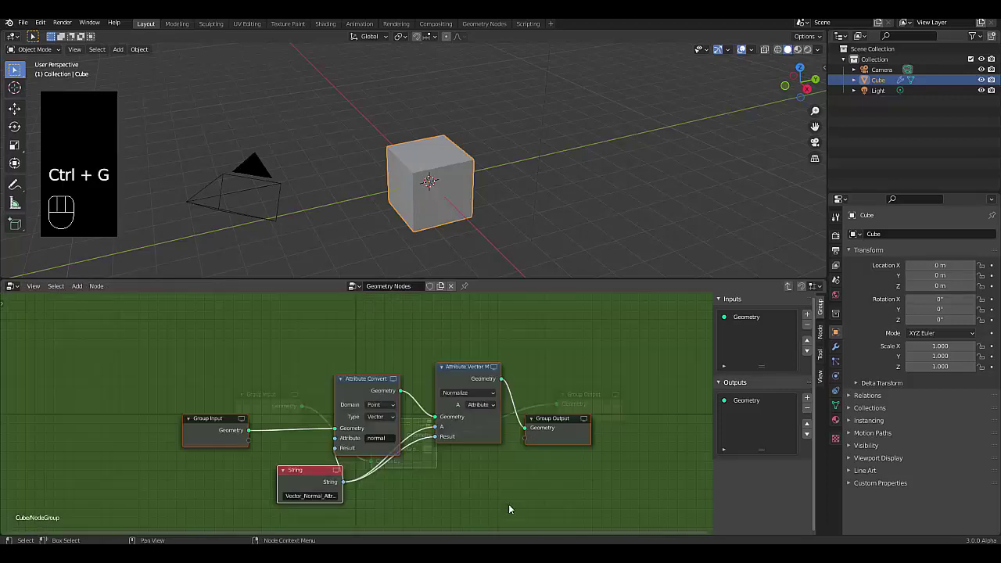
{"action": "left_click", "coordinate": [388, 285]}
{"action": "type", "text": "Ve"}
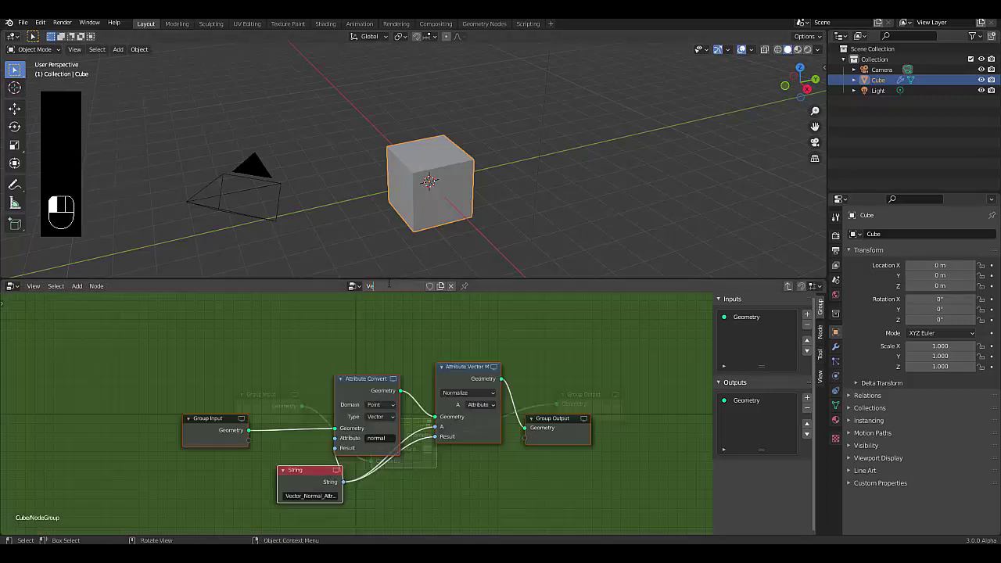
{"action": "type", "text": "ctor No"}
{"action": "type", "text": "rmal Attr"}
{"action": "type", "text": "ibute Node"}
{"action": "key", "text": "Return"}
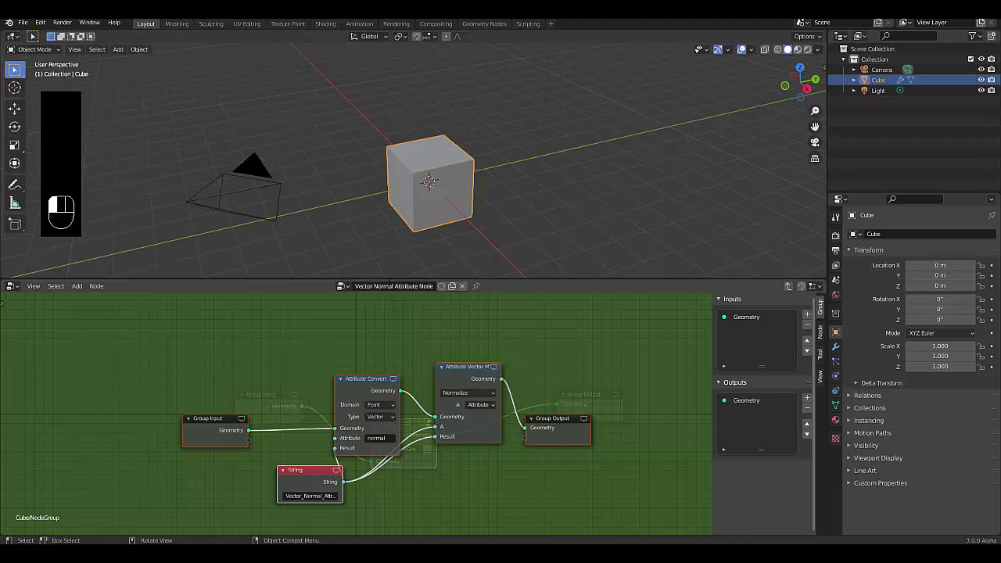
{"action": "scroll", "coordinate": [506, 460], "scroll_direction": "up", "scroll_amount": 1}
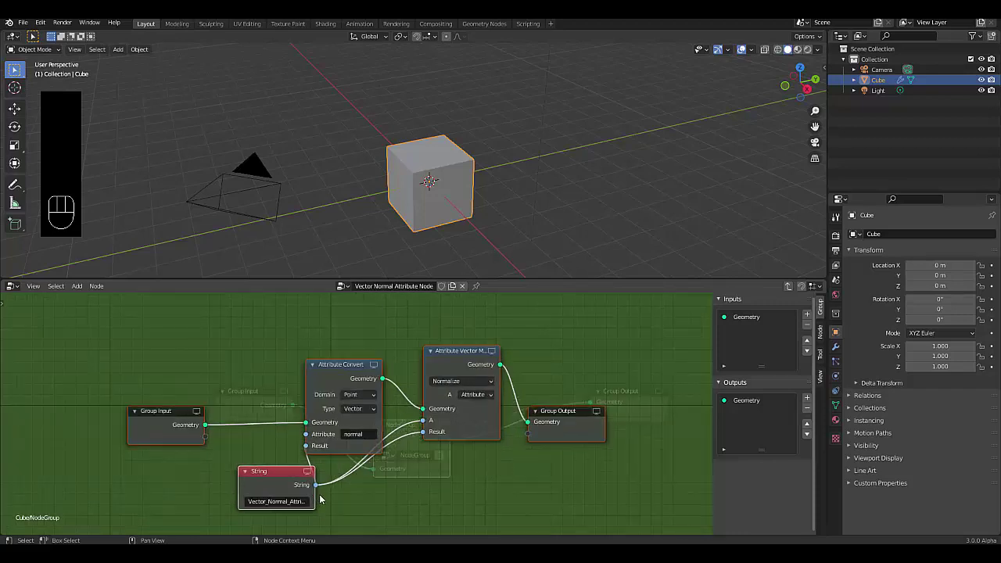
{"action": "left_click_drag", "start_coordinate": [317, 485], "coordinate": [528, 445]}
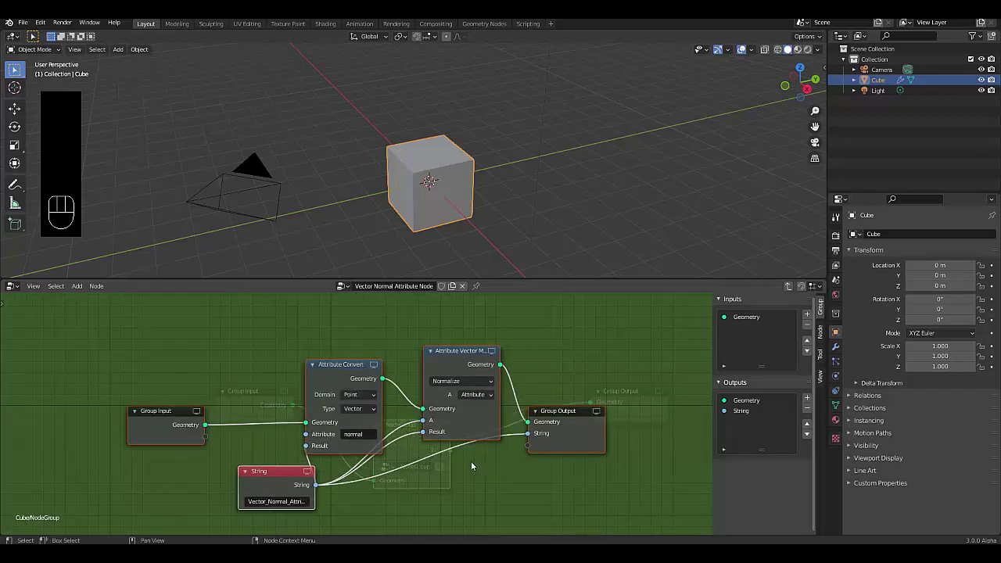
Exit to the parent tree and try a link from the group's String output, dropping it.
{"action": "key", "text": "Tab"}
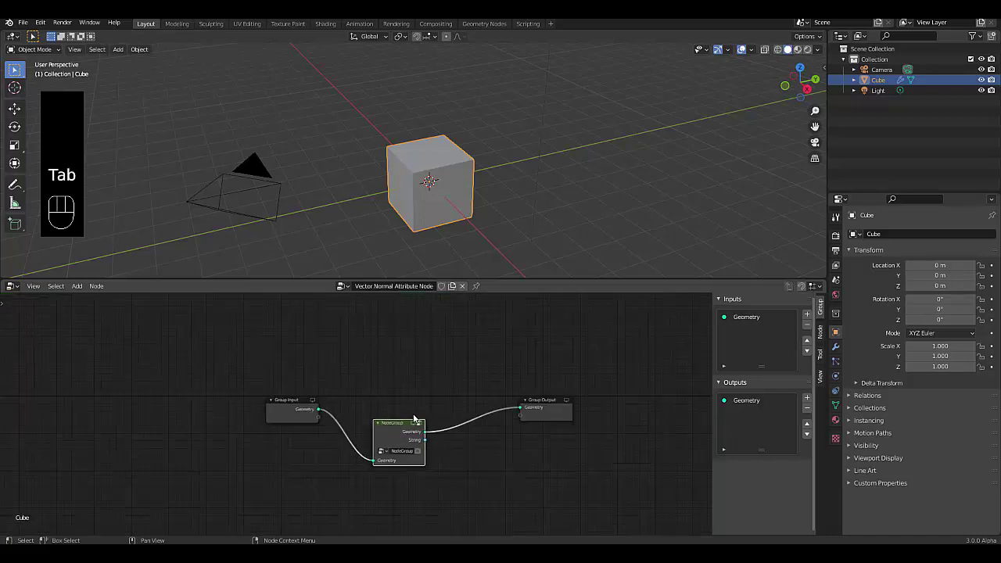
{"action": "left_click_drag", "start_coordinate": [447, 465], "coordinate": [517, 520]}
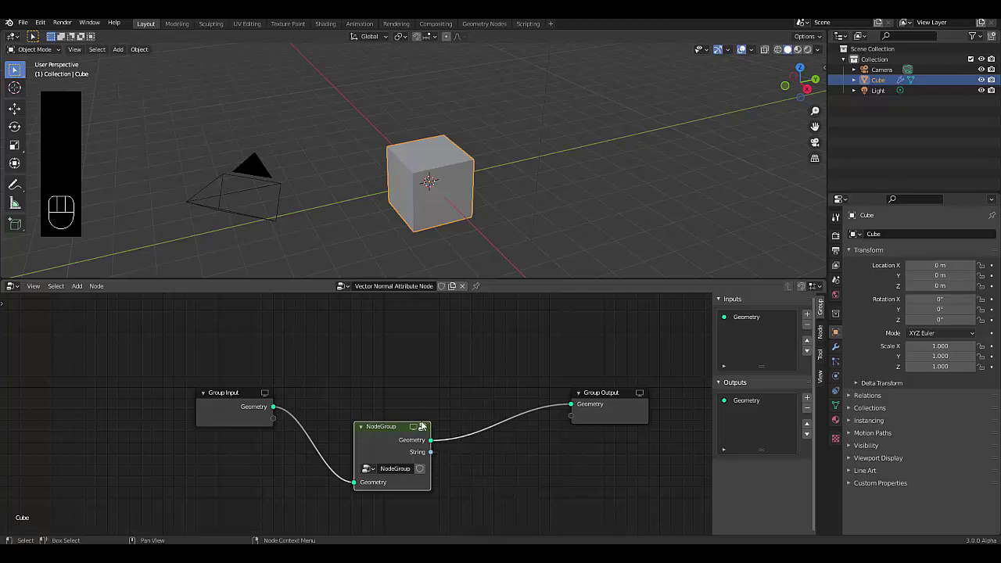
{"action": "left_click", "coordinate": [393, 386]}
Set the group node's Label and Name to 'Vector Normal Attribute Node' in the sidebar.
{"action": "left_click", "coordinate": [821, 335]}
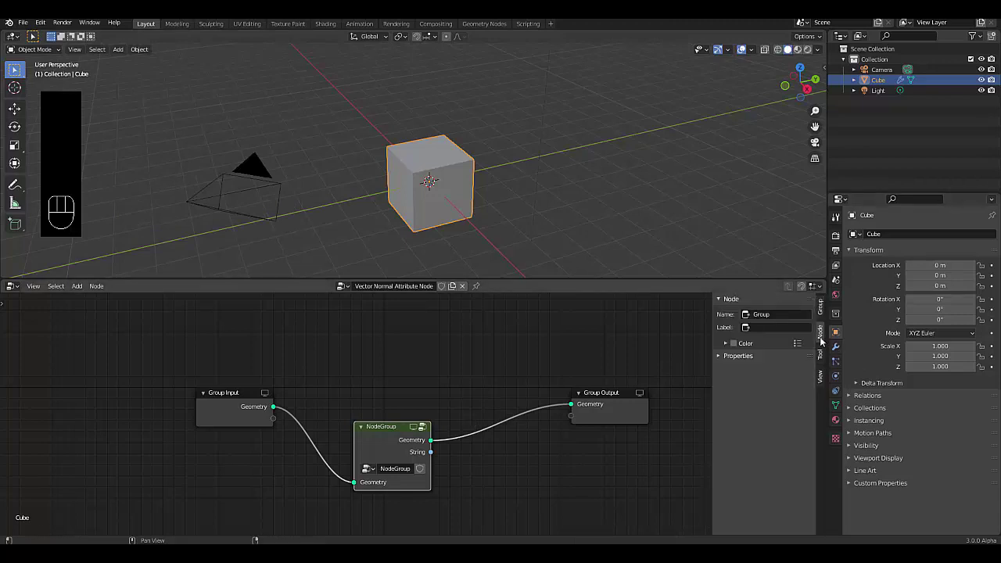
{"action": "left_click", "coordinate": [785, 327]}
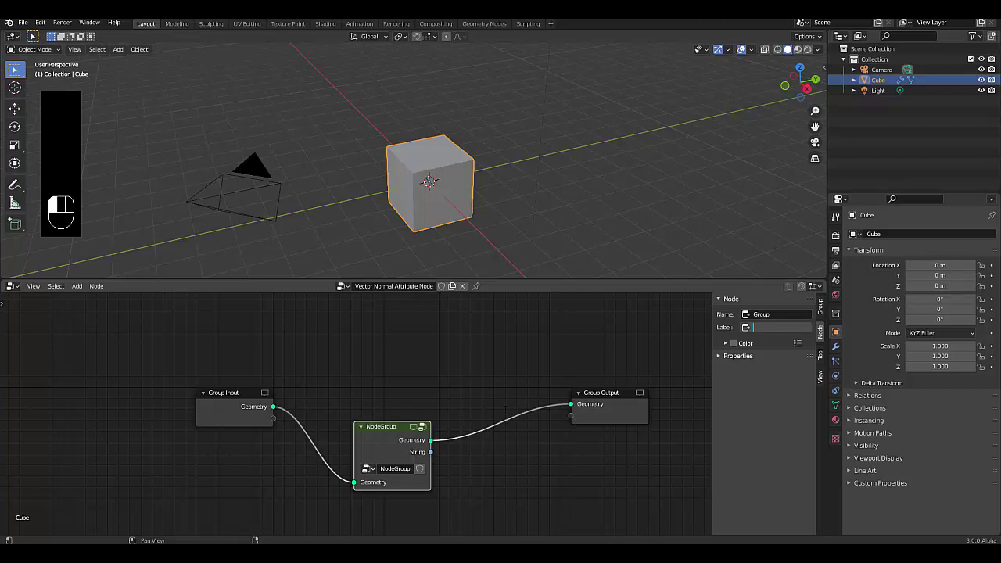
{"action": "type", "text": "Ve"}
{"action": "type", "text": "N"}
{"action": "type", "text": "ormal Attribute"}
{"action": "type", "text": " No"}
{"action": "type", "text": "de"}
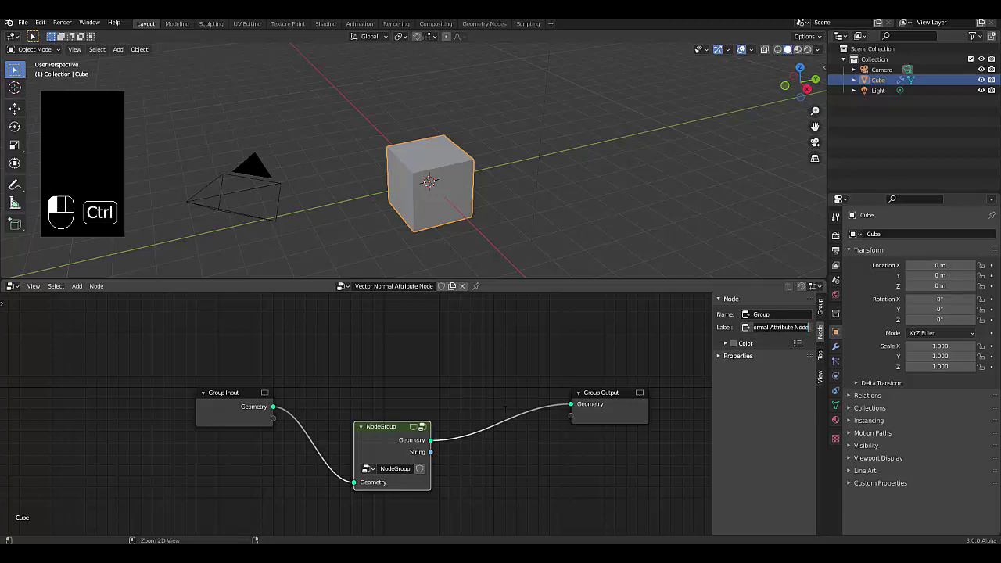
{"action": "left_click", "coordinate": [505, 410]}
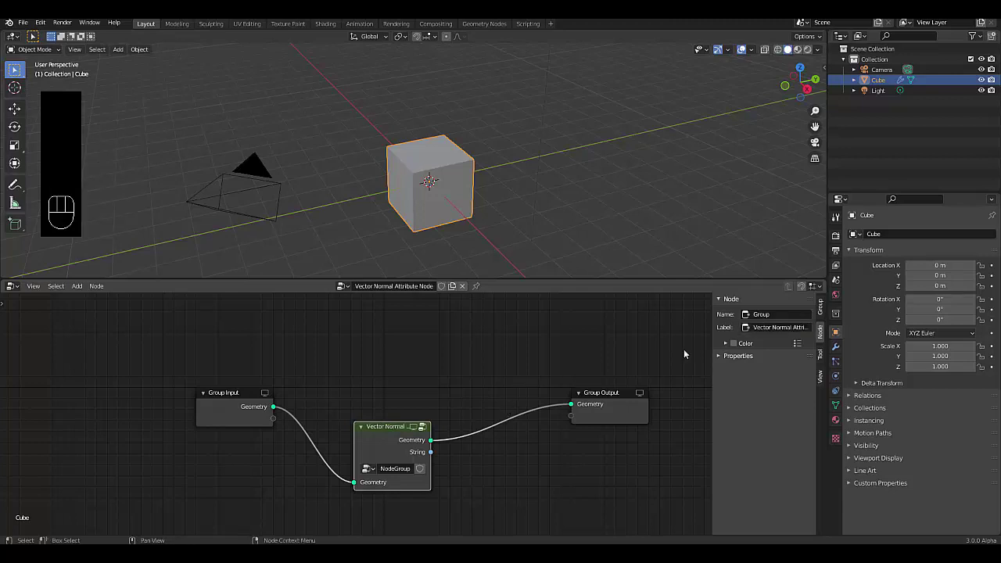
{"action": "left_click", "coordinate": [770, 313]}
{"action": "type", "text": "Vector Normal Attribute Node"}
{"action": "key", "text": "Return"}
Widen the group node to show its full title, move it up-left, and test its String output.
{"action": "left_click_drag", "start_coordinate": [432, 467], "coordinate": [493, 442]}
{"action": "left_click_drag", "start_coordinate": [407, 438], "coordinate": [387, 390]}
{"action": "scroll", "coordinate": [470, 418], "scroll_direction": "up", "scroll_amount": 2}
{"action": "left_click_drag", "start_coordinate": [473, 402], "coordinate": [557, 449]}
{"action": "left_click_drag", "start_coordinate": [474, 403], "coordinate": [535, 430]}
{"action": "scroll", "coordinate": [352, 388], "scroll_direction": "down", "scroll_amount": 2}
{"action": "scroll", "coordinate": [351, 386], "scroll_direction": "up", "scroll_amount": 3}
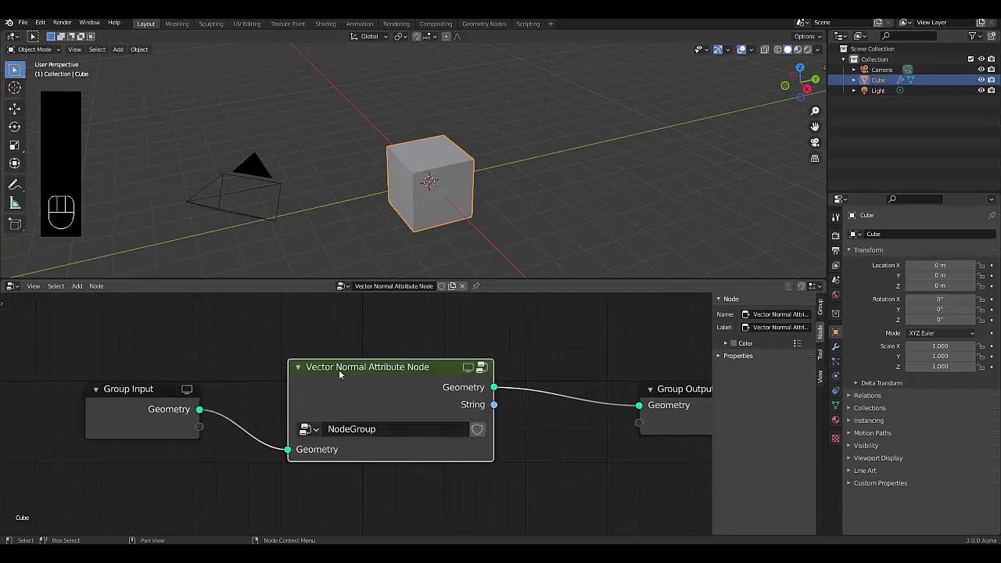